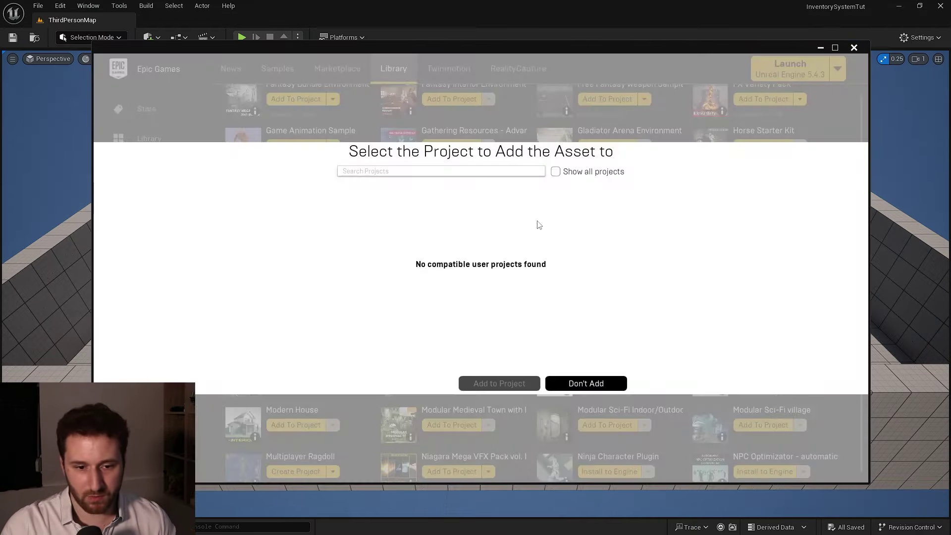
# - Show all projects, add the Military Weapons Silver asset to InventorySystemTut using version 4.27, and return to the level editor
pyautogui.click(556, 172)
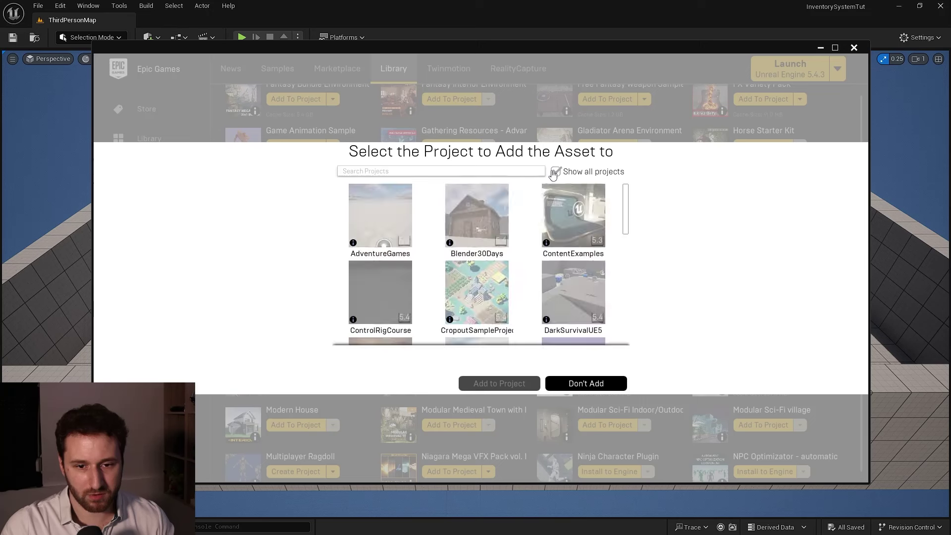
pyautogui.moveTo(627, 213); pyautogui.dragTo(627, 259)
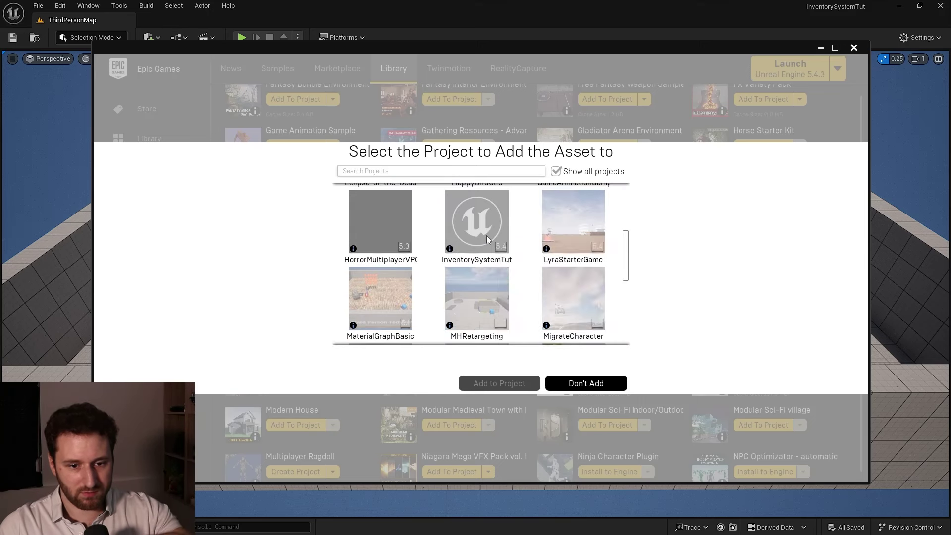
pyautogui.click(469, 219)
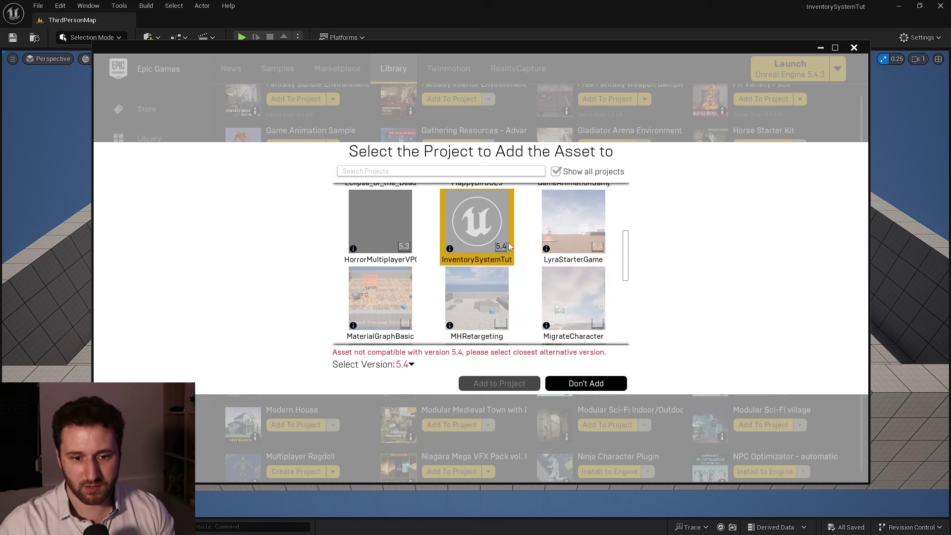
pyautogui.click(411, 366)
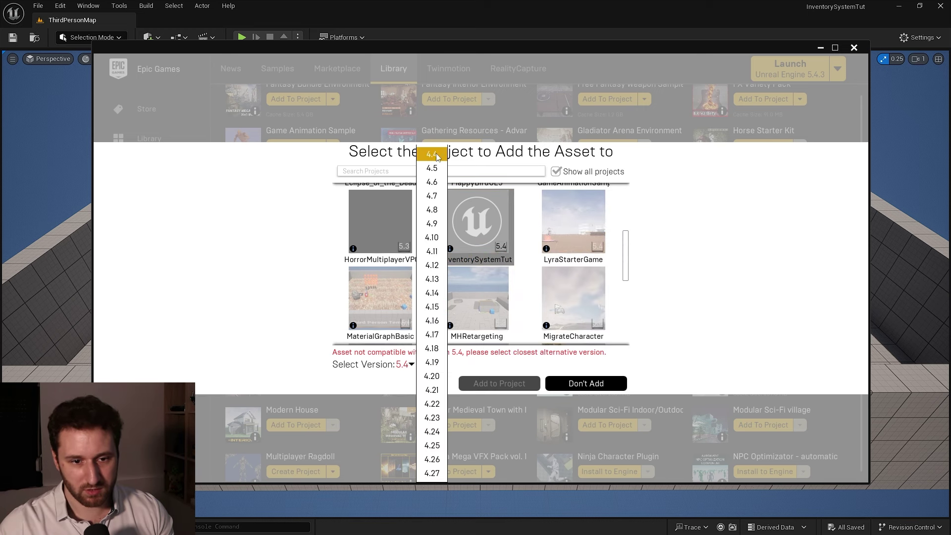
pyautogui.click(432, 474)
pyautogui.click(499, 384)
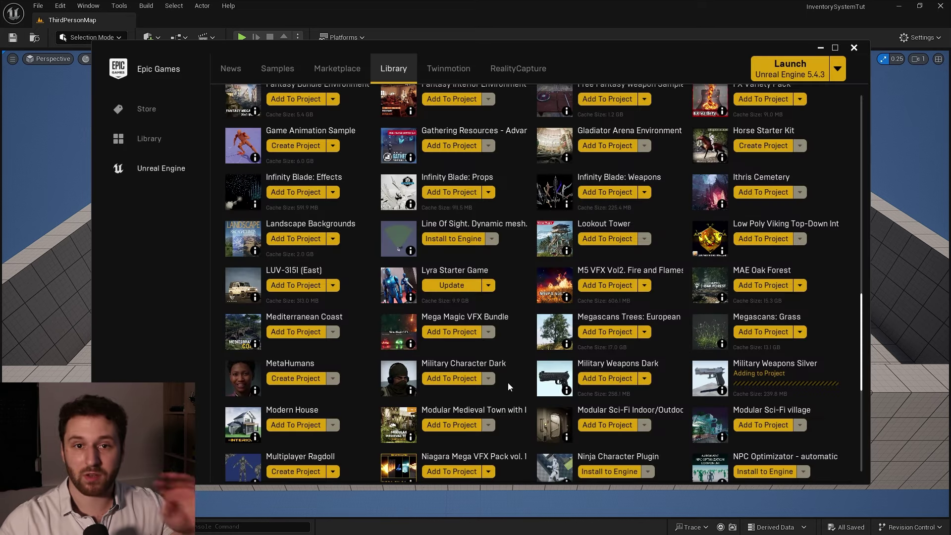
pyautogui.click(820, 48)
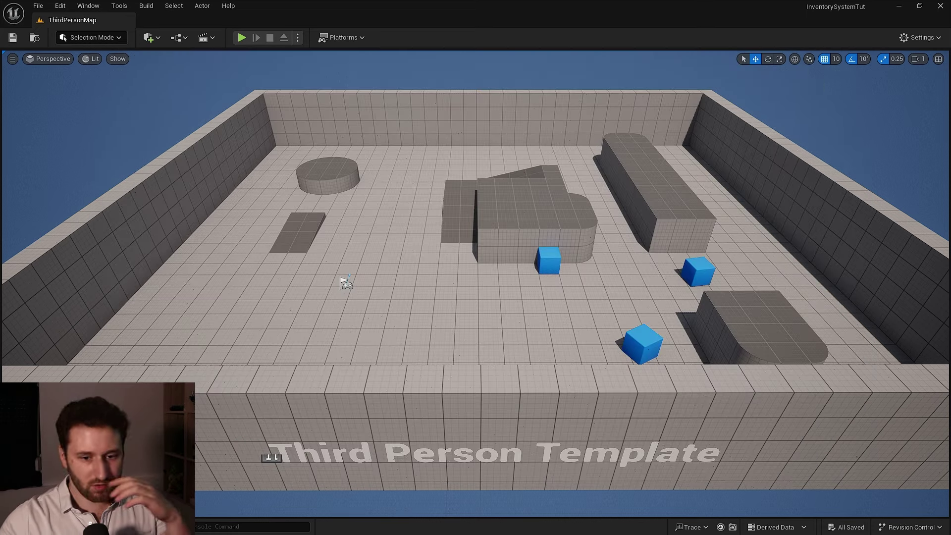
# - Browse the MilitaryWeapSilver weapons content and inspect the Assault_Rifle_A skeletal mesh
pyautogui.click(706, 145)
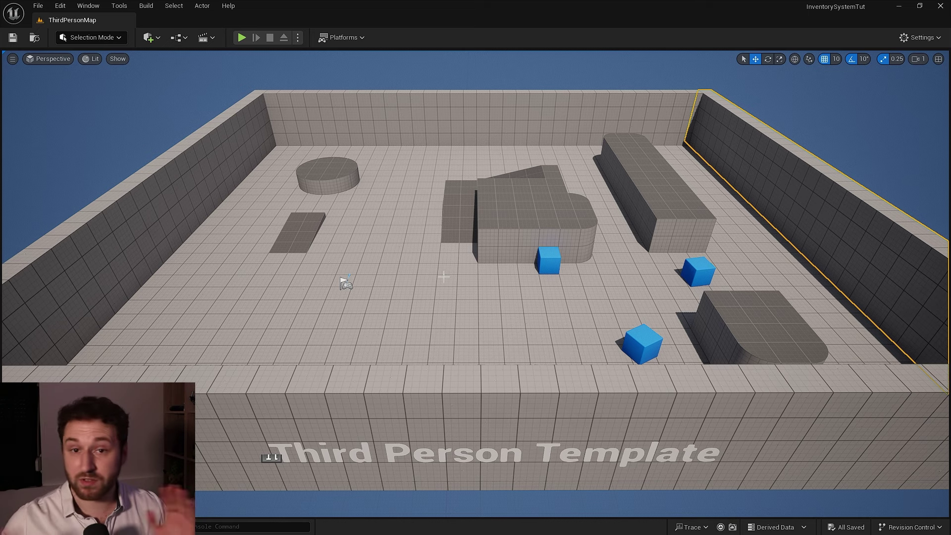
pyautogui.hotkey('ctrl', 'space')
pyautogui.doubleClick(321, 384)
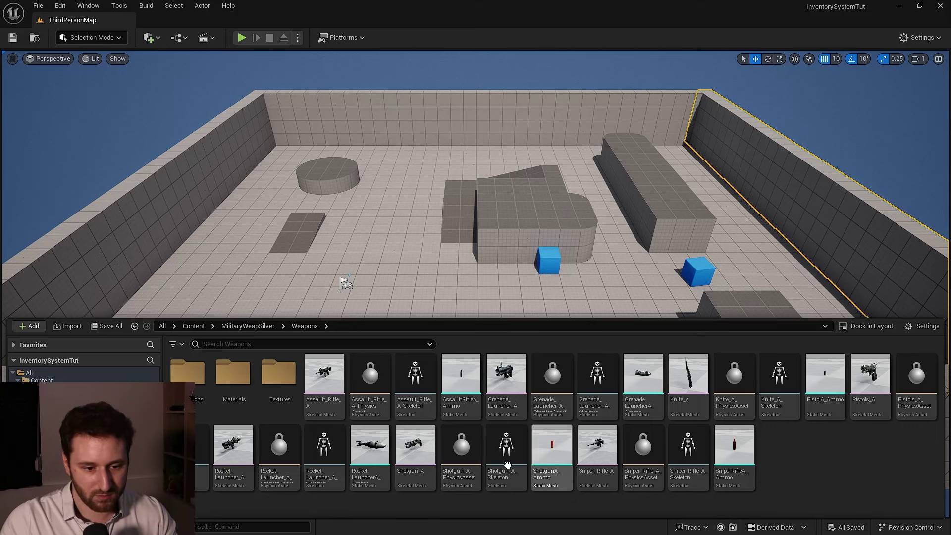
pyautogui.doubleClick(324, 377)
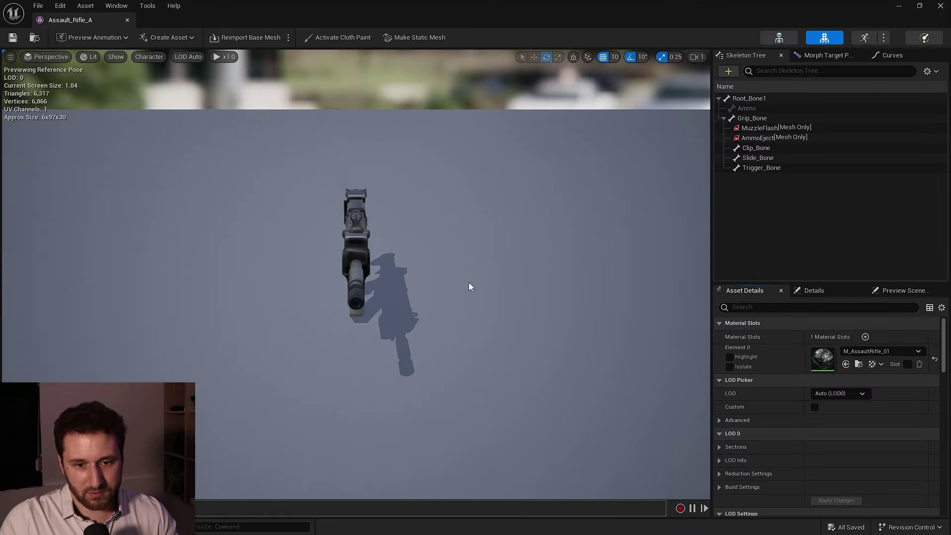
pyautogui.moveTo(469, 283); pyautogui.dragTo(490, 291, button='right')
pyautogui.press('w')
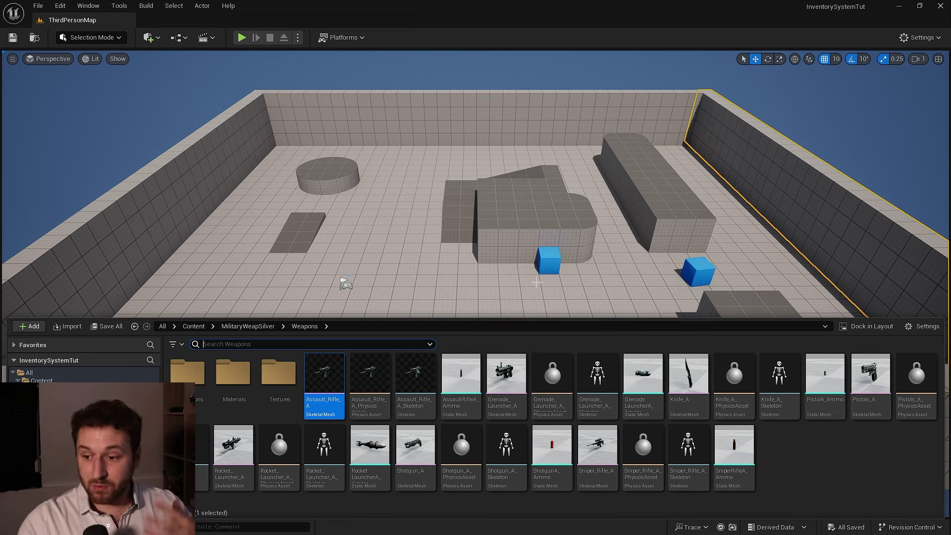
pyautogui.click(55, 406)
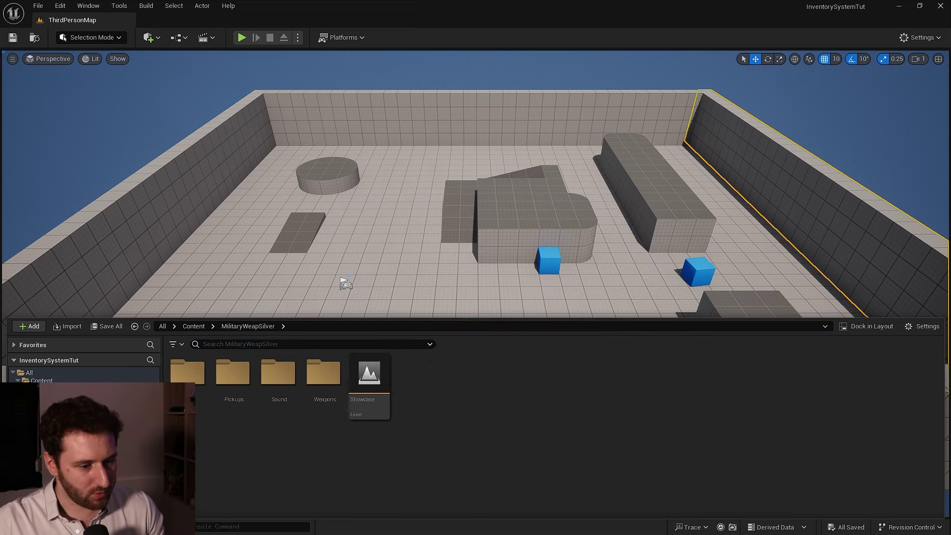
pyautogui.click(49, 446)
# - Playtest ThirdPersonMap by running and jumping with the character, and end the play session
pyautogui.click(243, 38)
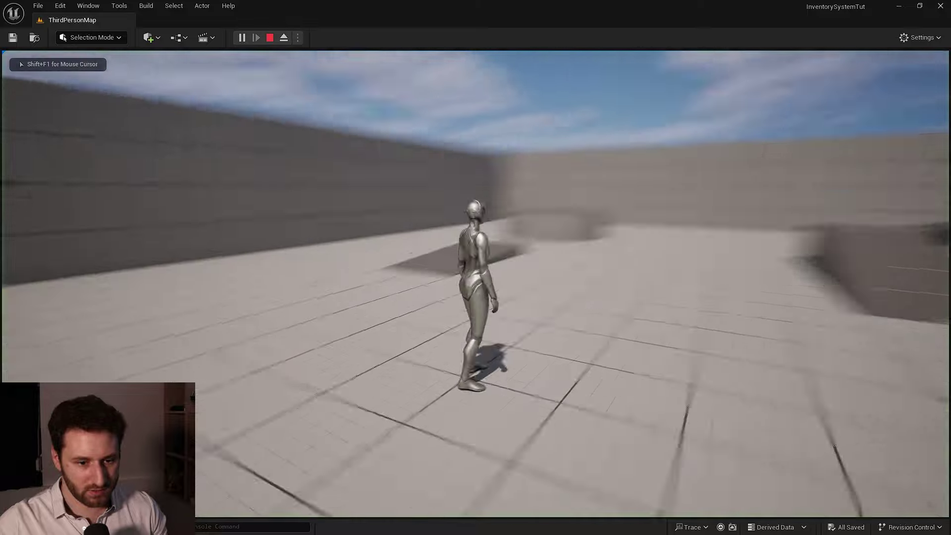
pyautogui.press('w')
pyautogui.press('space')
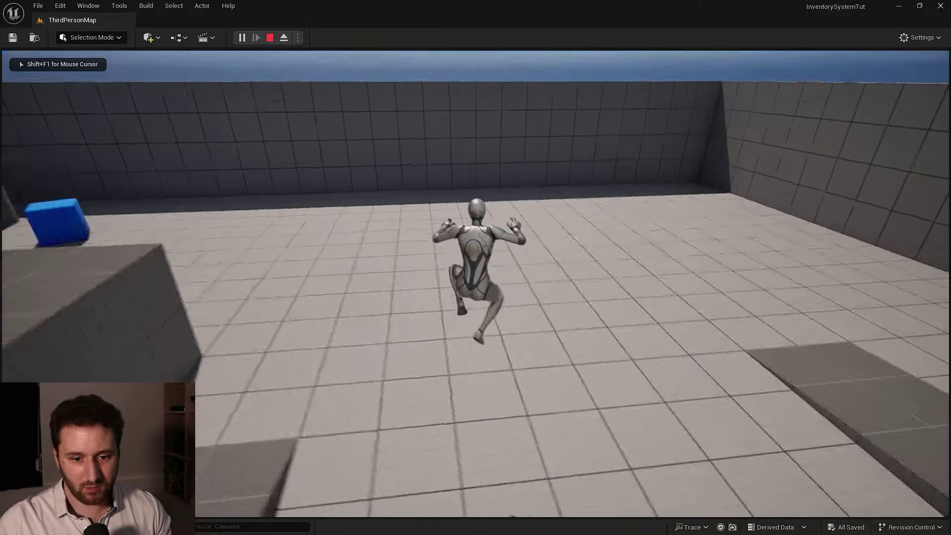
pyautogui.hotkey('shift', 'F1')
pyautogui.click(270, 39)
pyautogui.moveTo(342, 218); pyautogui.dragTo(560, 335, button='right')
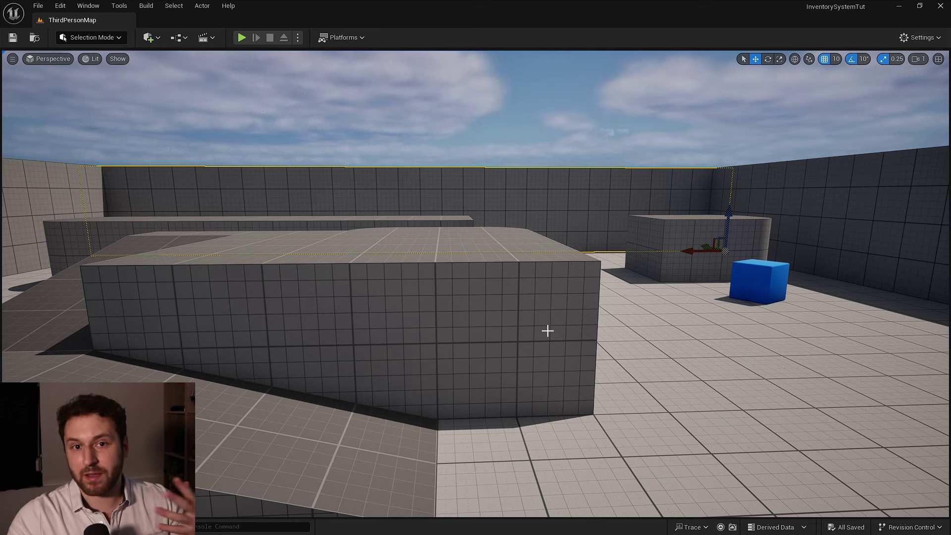
# - Create a folder named Blueprints in the project's root Content folder
pyautogui.hotkey('ctrl', 'space')
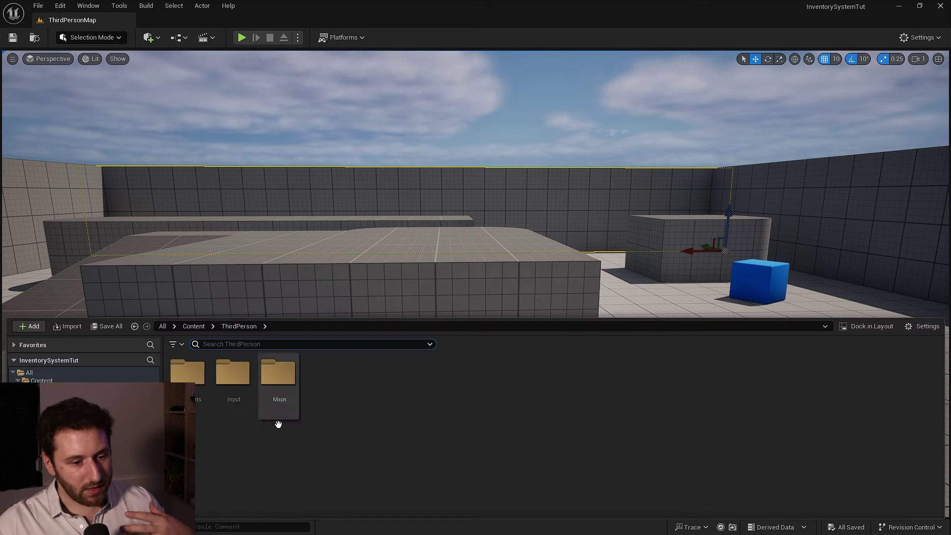
pyautogui.click(194, 326)
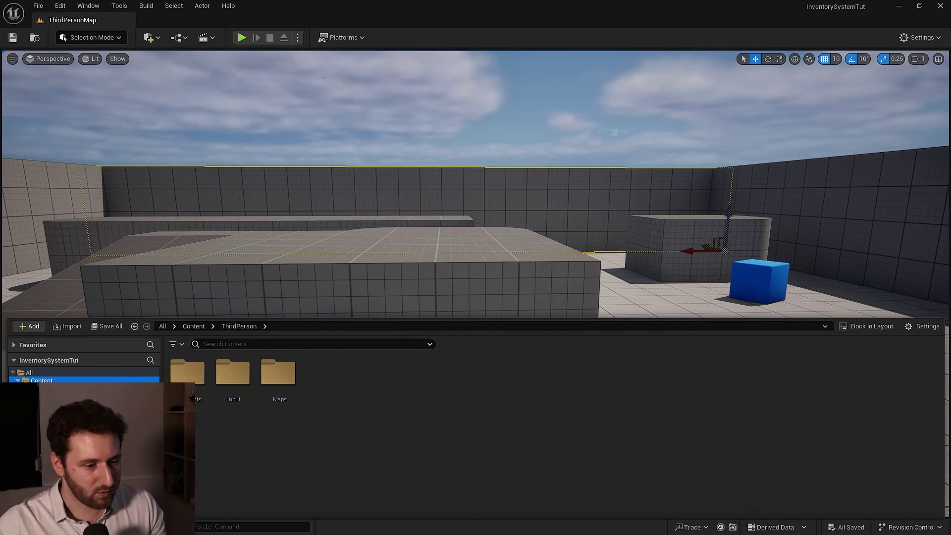
pyautogui.rightClick(240, 436)
pyautogui.click(287, 114)
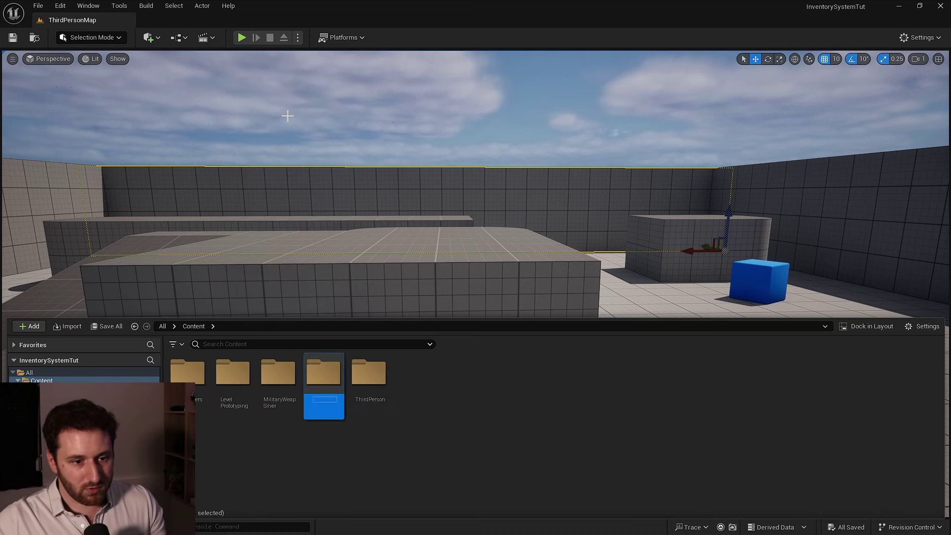
pyautogui.write('Blueprints')
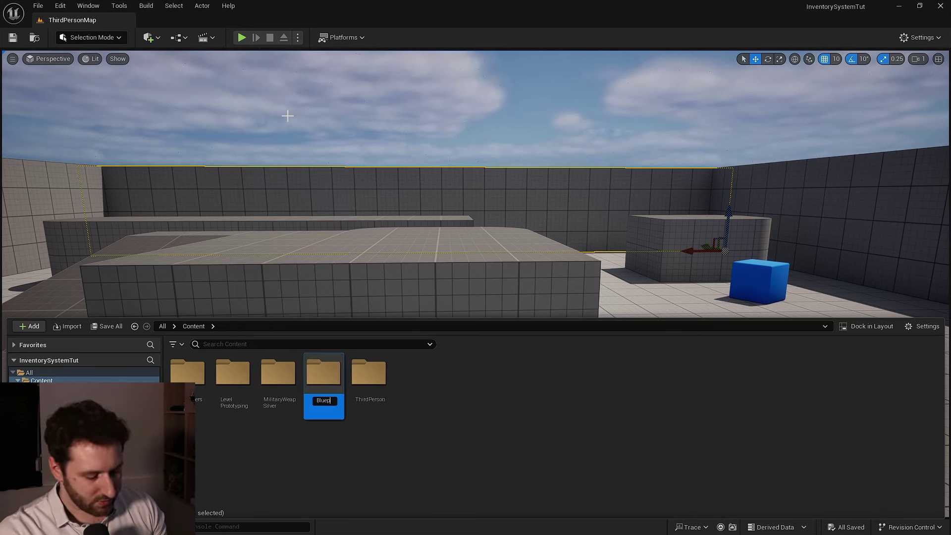
pyautogui.press('Return')
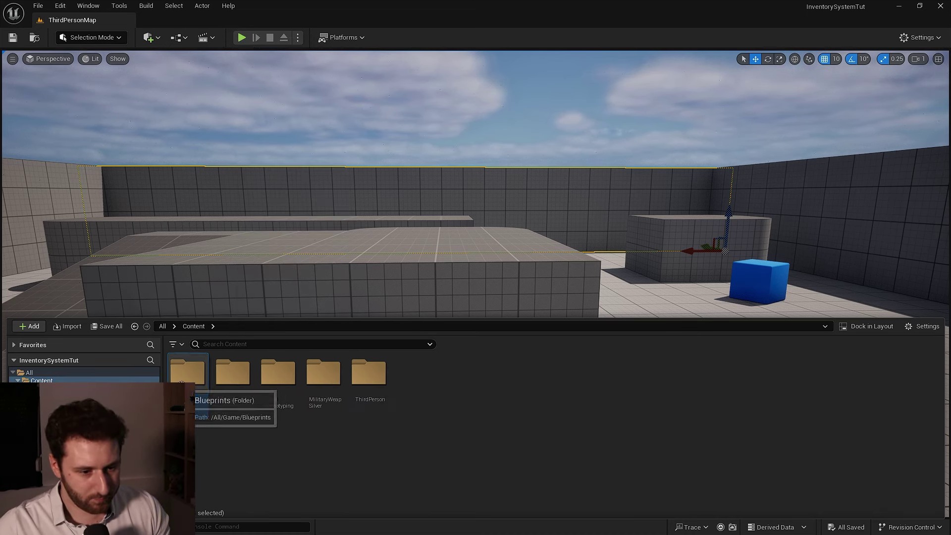
# - Create a folder named Inventory inside the Blueprints folder
pyautogui.doubleClick(194, 397)
pyautogui.rightClick(194, 395)
pyautogui.click(237, 213)
pyautogui.write('Inv')
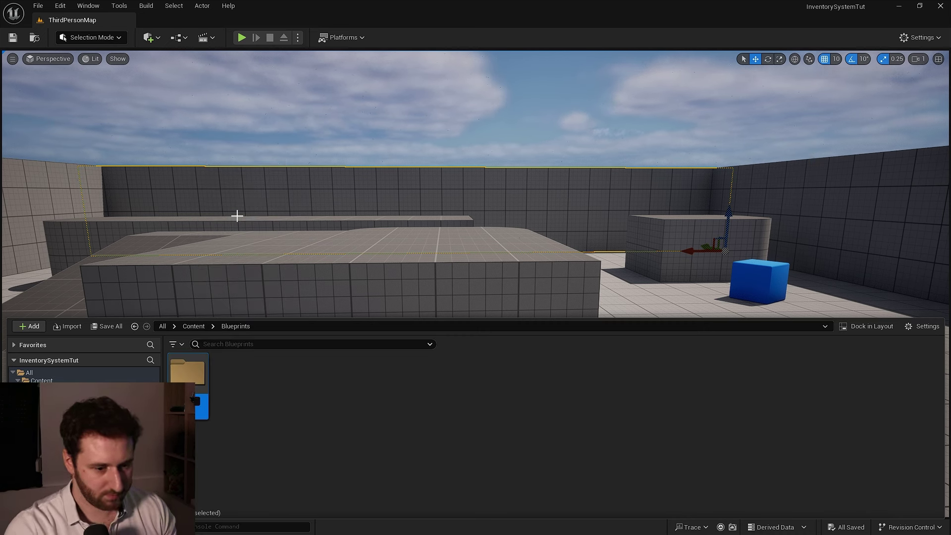
pyautogui.press('Return')
# - Create a Blueprint structure named S_Item in the Inventory folder and open it for editing
pyautogui.doubleClick(188, 366)
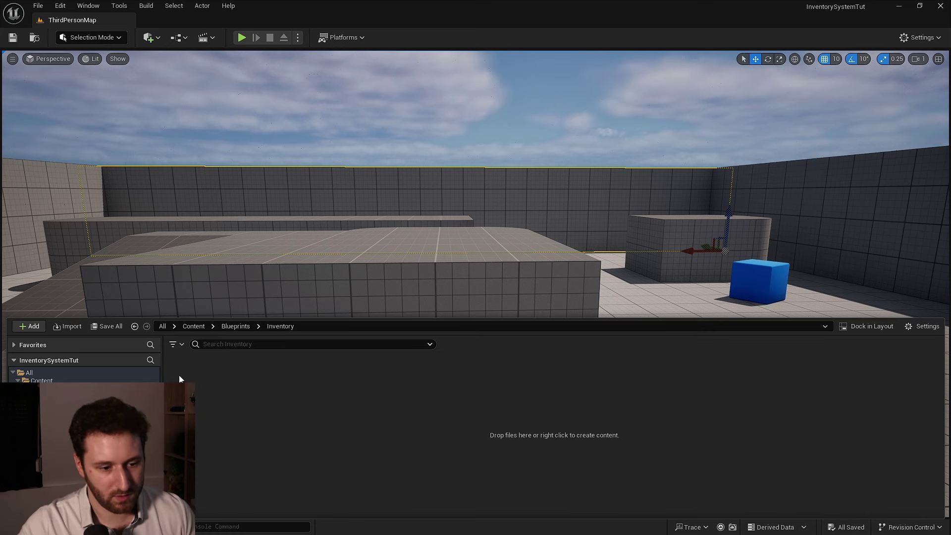
pyautogui.rightClick(244, 391)
pyautogui.moveTo(268, 360)
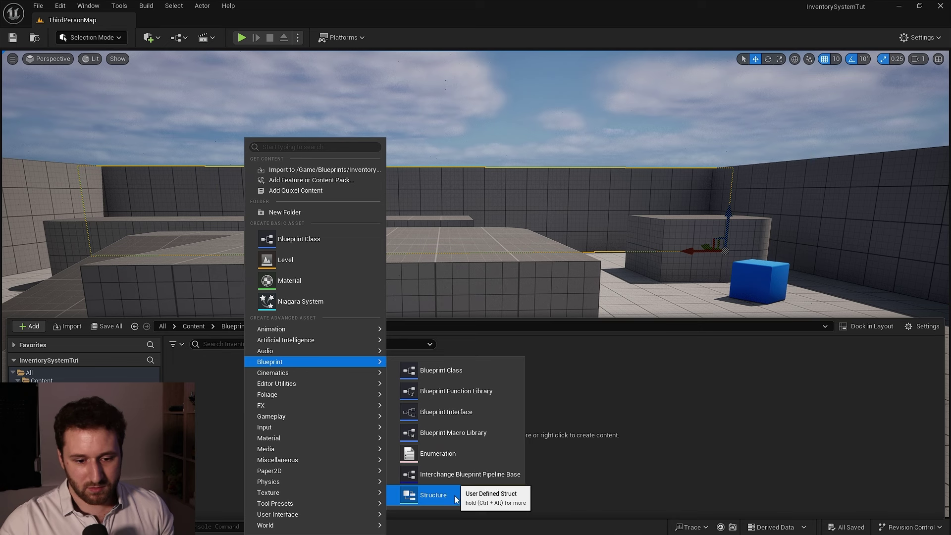
pyautogui.click(430, 495)
pyautogui.write('S')
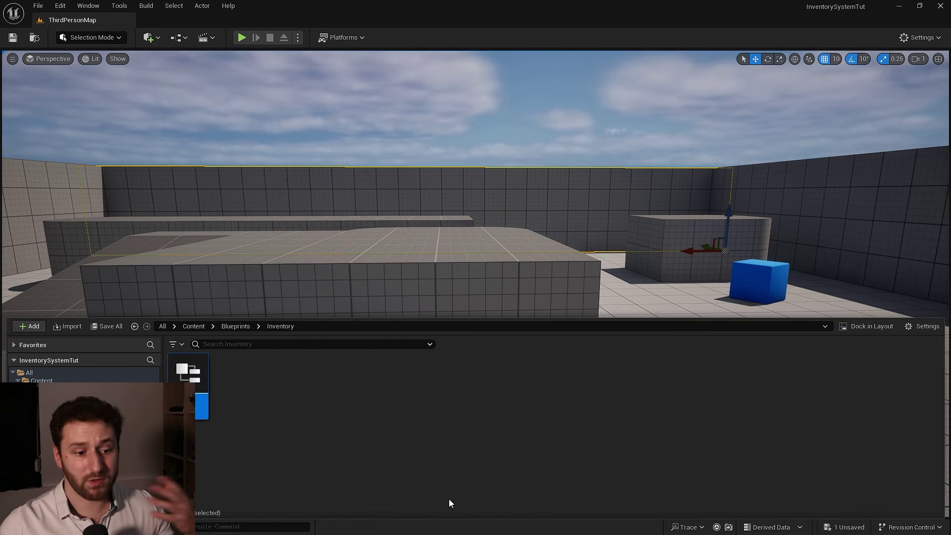
pyautogui.doubleClick(197, 379)
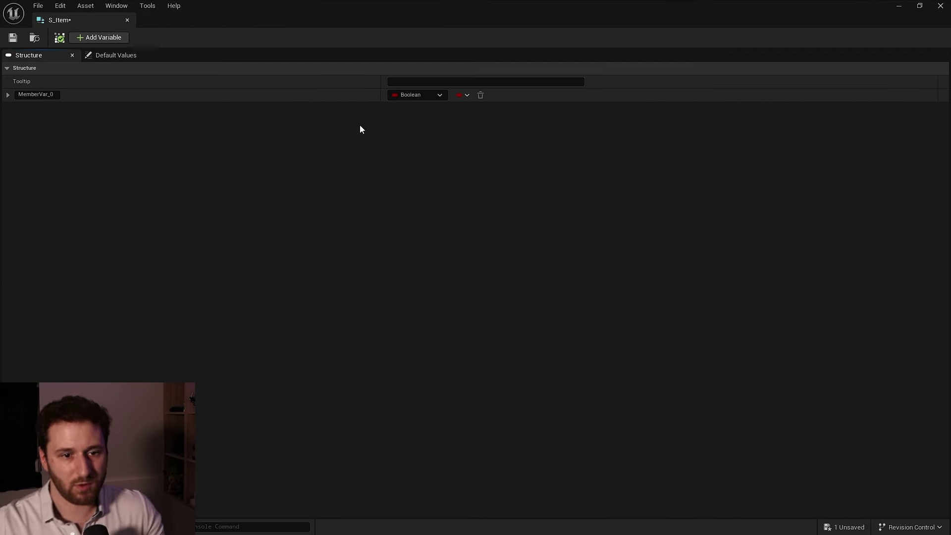
# - Rename the structure's default member variable to name and set its type to Text
pyautogui.click(49, 94)
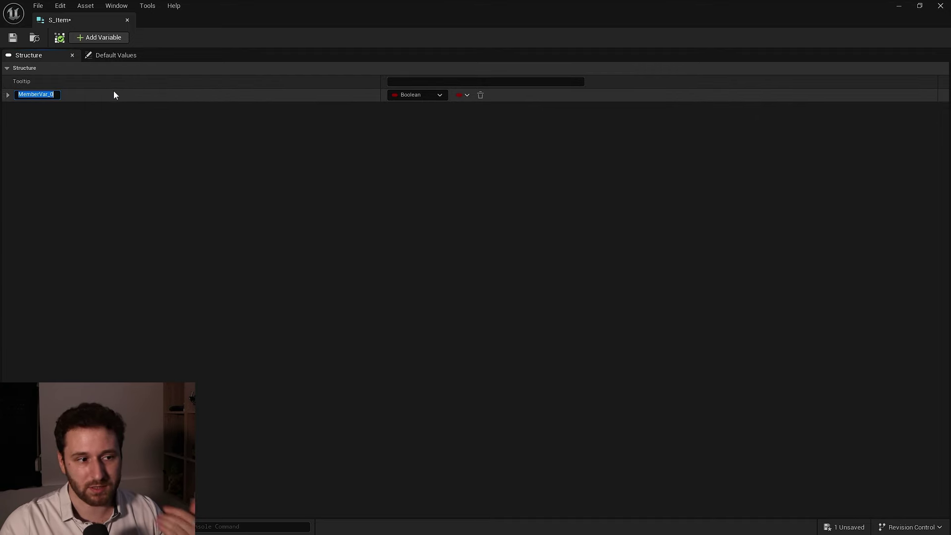
pyautogui.write('n')
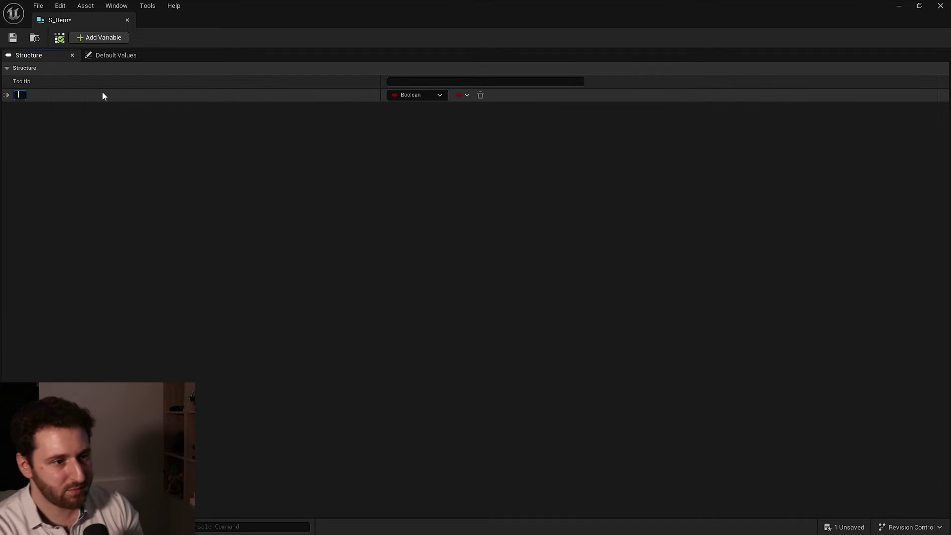
pyautogui.write('ame')
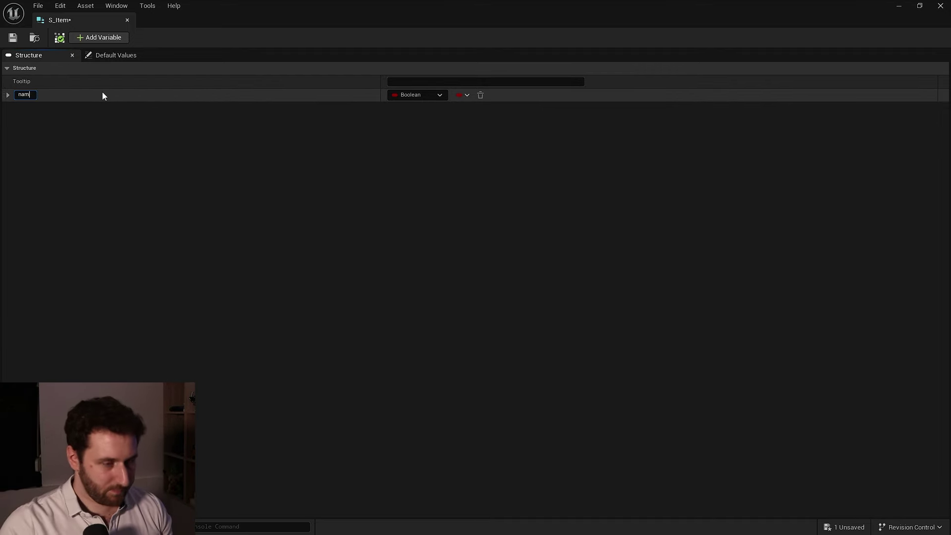
pyautogui.press('Return')
pyautogui.click(412, 95)
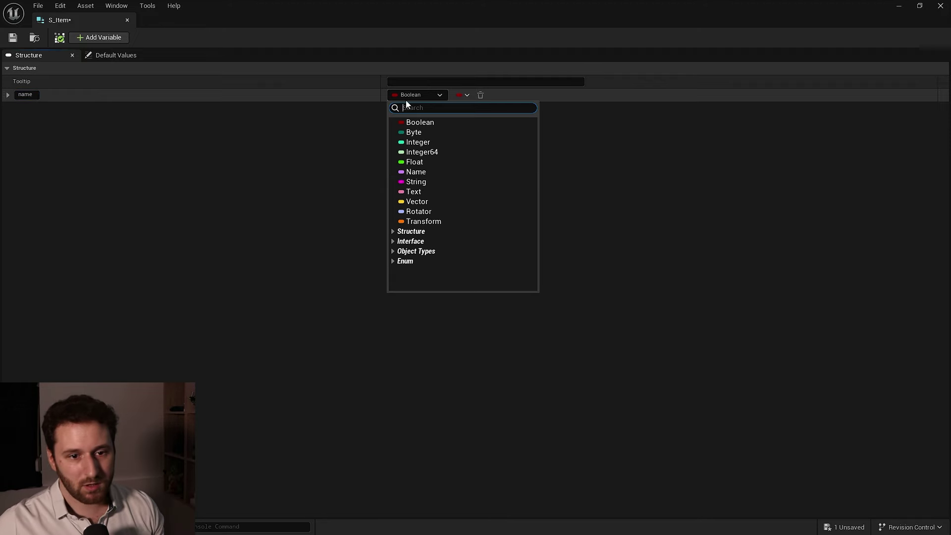
pyautogui.click(416, 192)
# - Add a second Text variable named description to the S_Item structure
pyautogui.click(102, 37)
pyautogui.click(49, 108)
pyautogui.write('description')
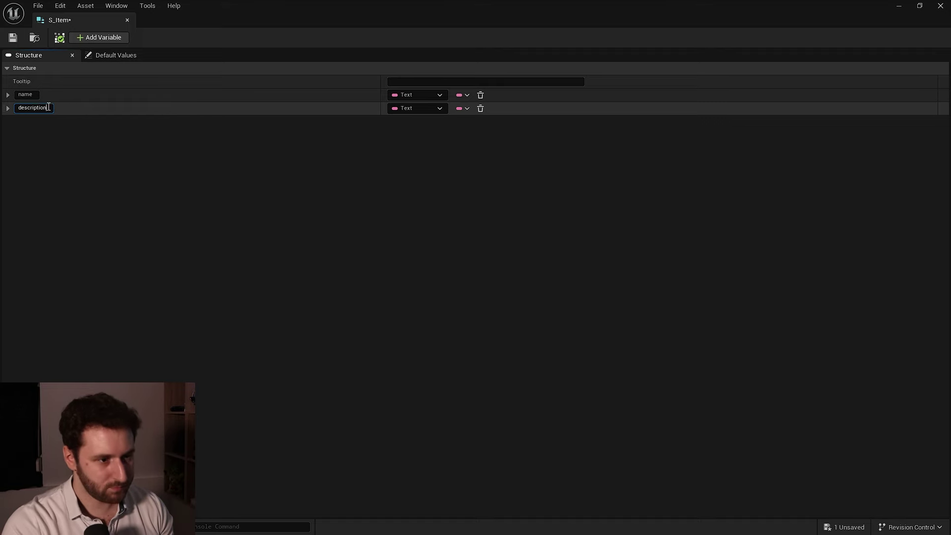
pyautogui.press('Return')
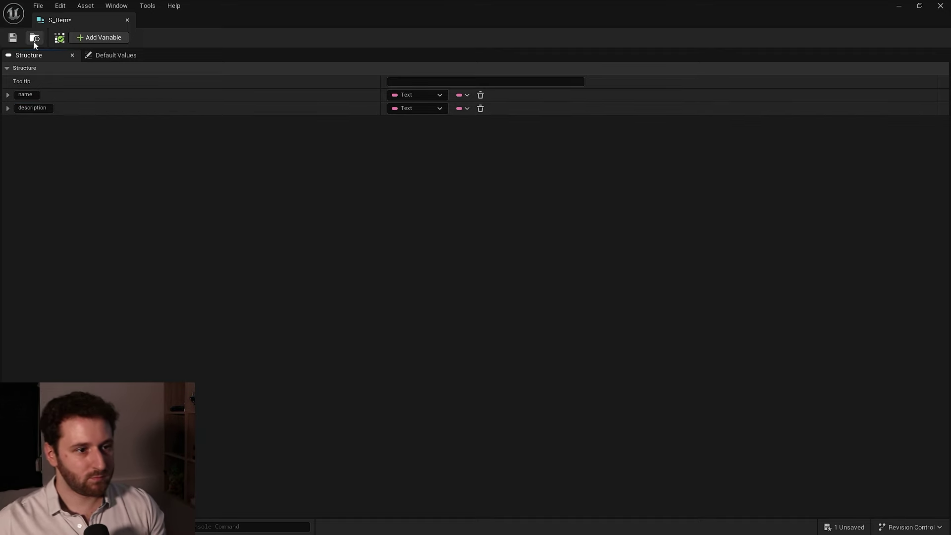
# - Add a third variable named type to the S_Item structure and save the asset
pyautogui.click(82, 40)
pyautogui.click(35, 120)
pyautogui.write('type')
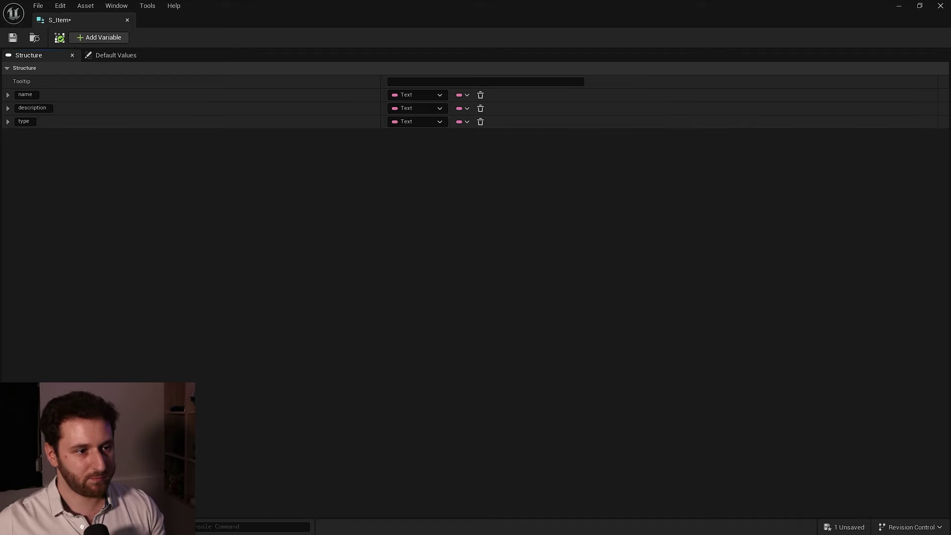
pyautogui.click(15, 37)
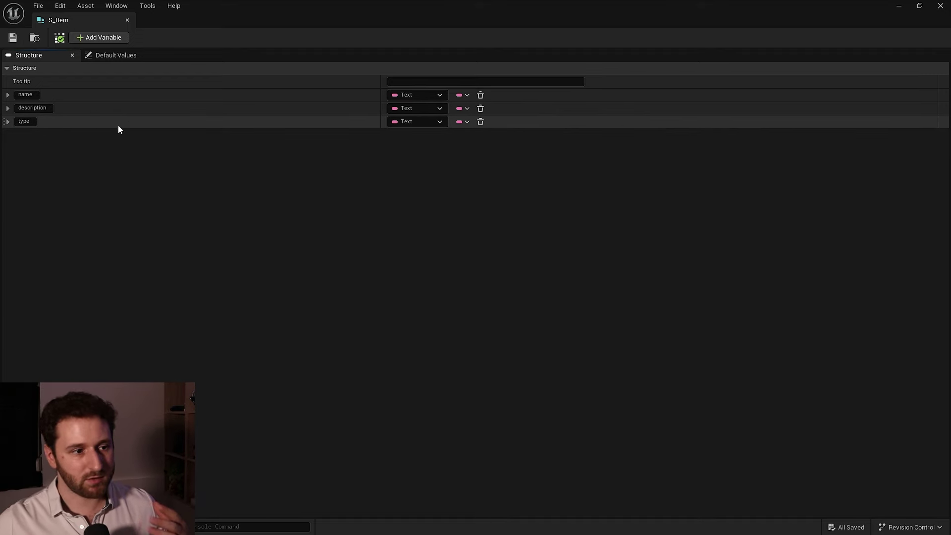
# - Create a Blueprint enumeration named E_ItemType in the Inventory folder and open it for editing
pyautogui.hotkey('ctrl', 'space')
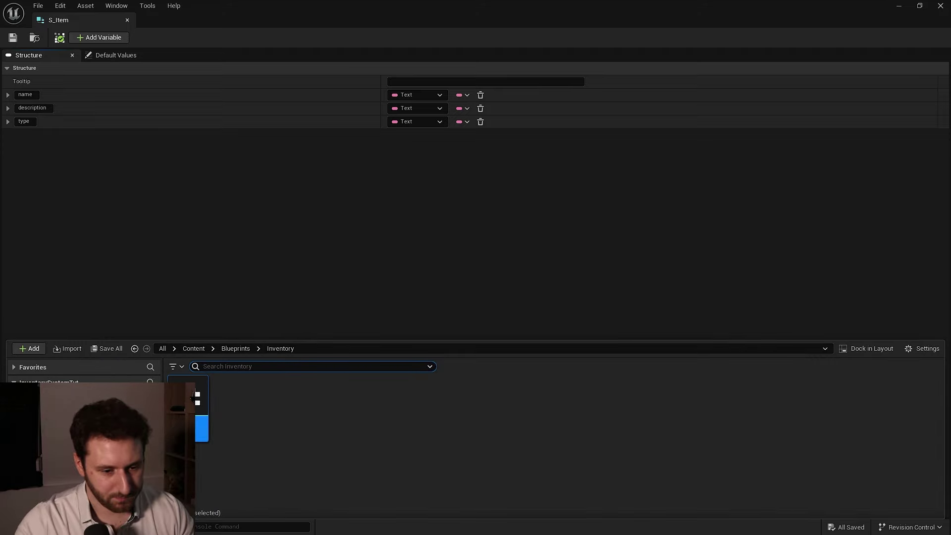
pyautogui.rightClick(240, 400)
pyautogui.moveTo(284, 225)
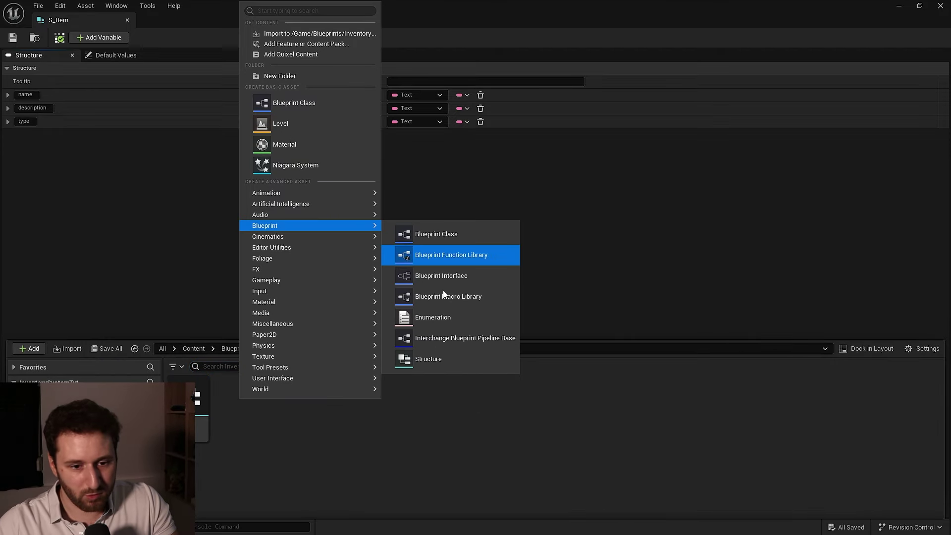
pyautogui.click(434, 318)
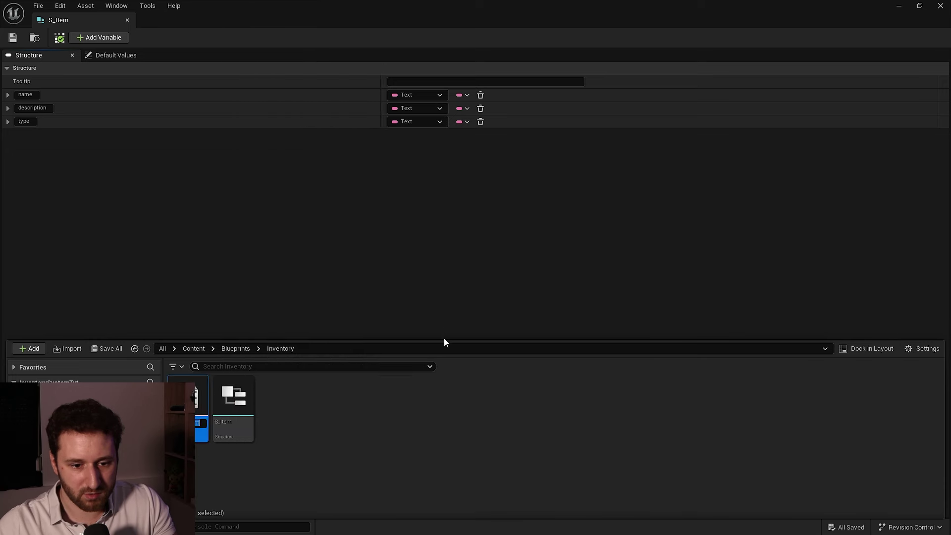
pyautogui.write('E')
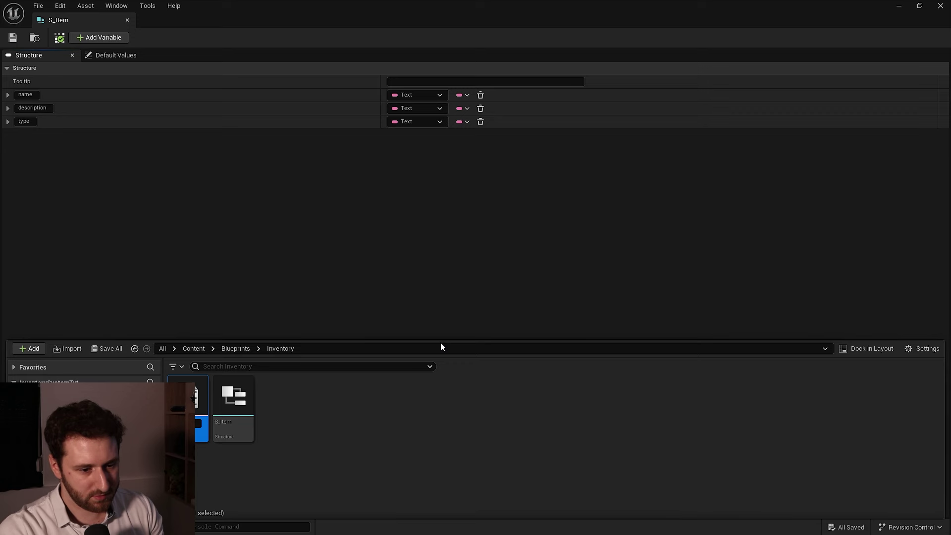
pyautogui.doubleClick(199, 400)
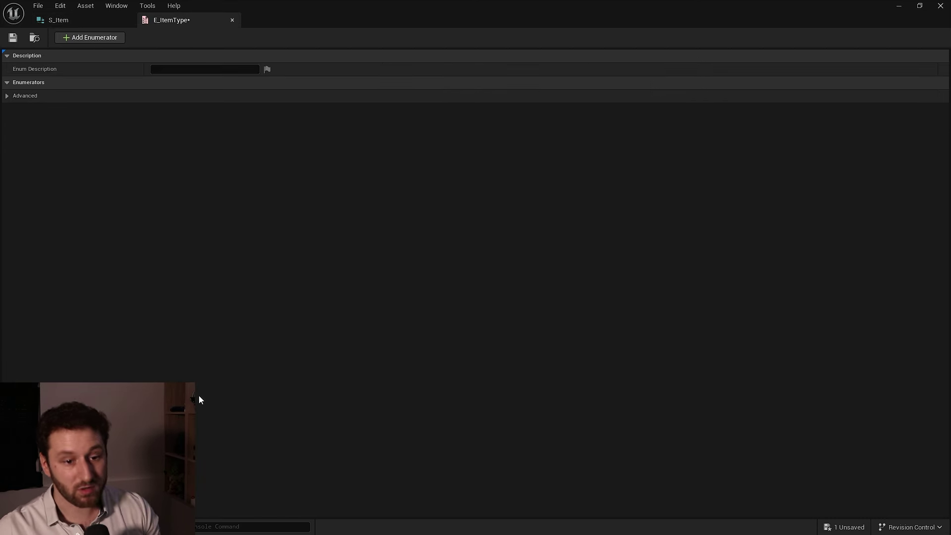
# - Add a first enumerator to E_ItemType with the display name weapon
pyautogui.click(78, 39)
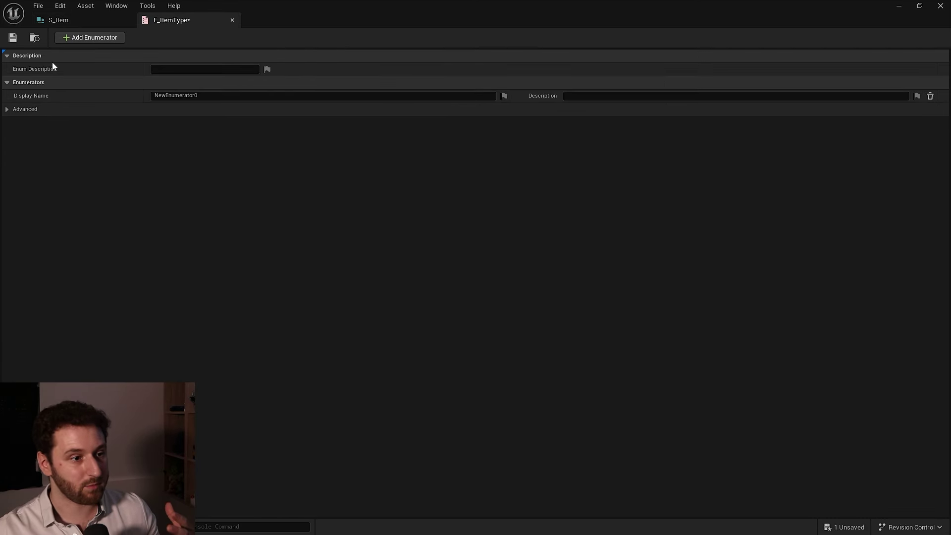
pyautogui.click(212, 96)
pyautogui.hotkey('ctrl', 'a')
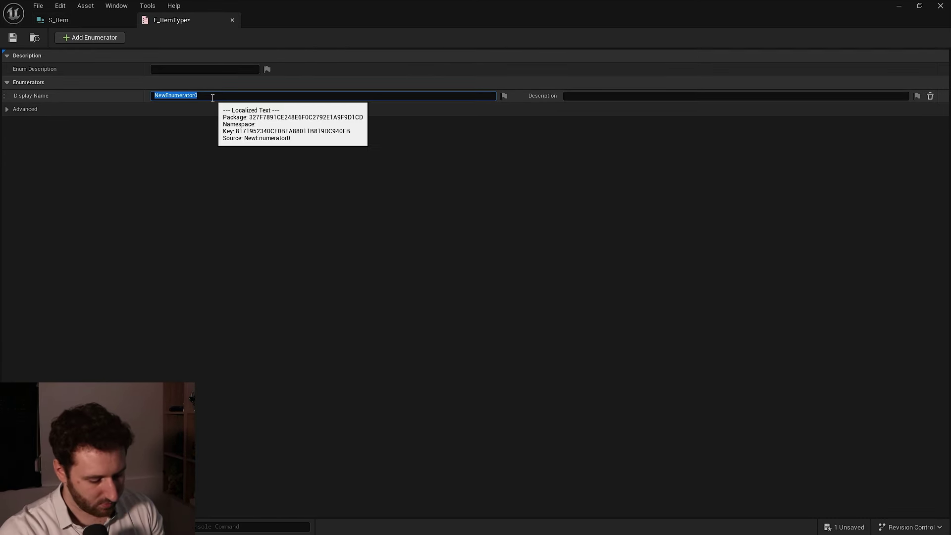
pyautogui.write('weapon')
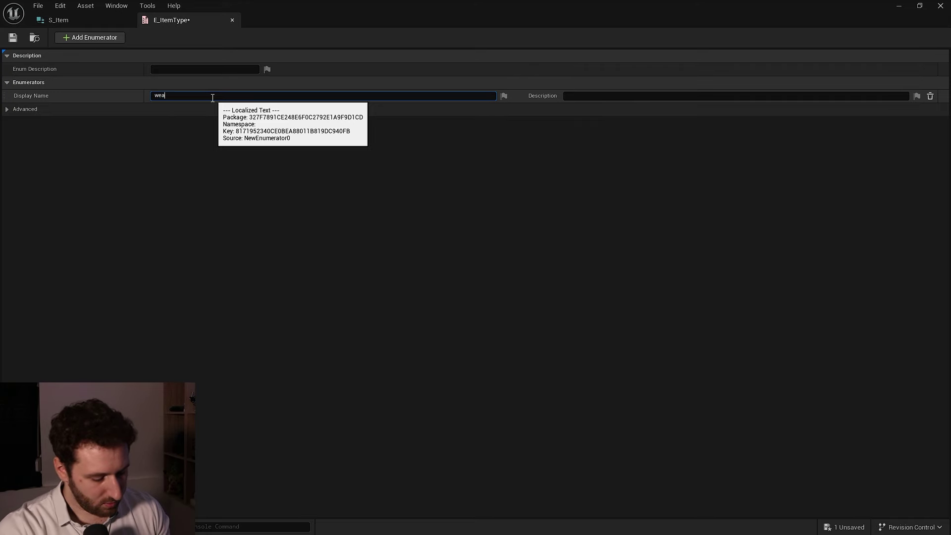
pyautogui.press('Return')
# - Add a second enumerator with the display name ammo and save the E_ItemType enumeration
pyautogui.click(79, 38)
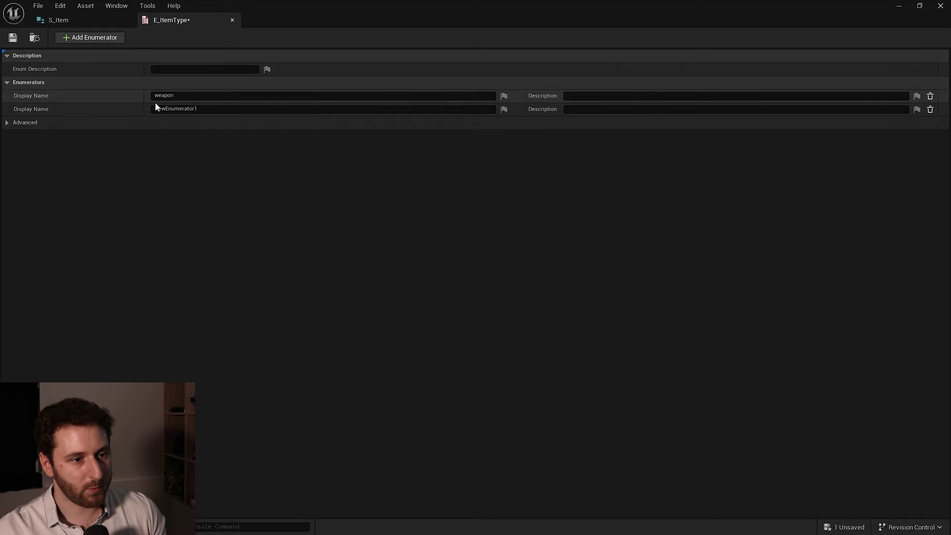
pyautogui.click(184, 108)
pyautogui.hotkey('ctrl', 'a')
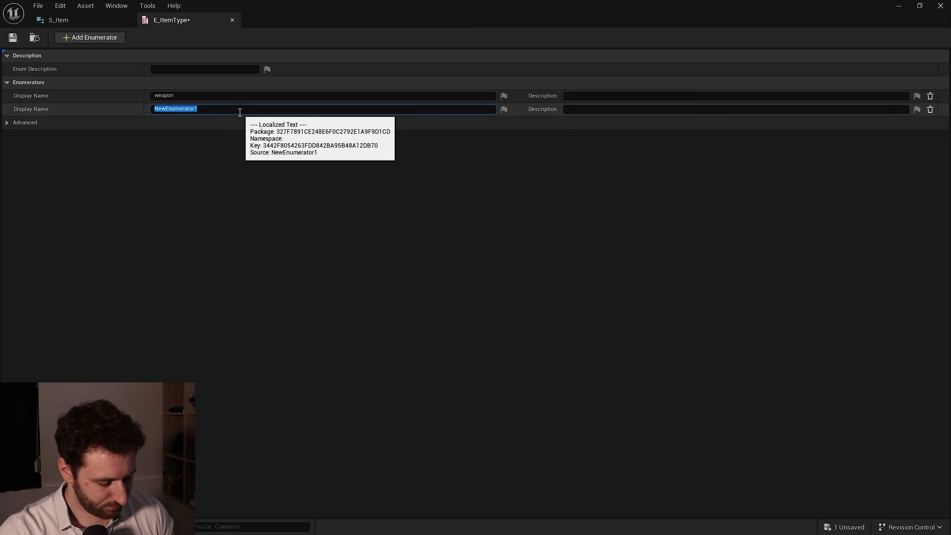
pyautogui.write('ammo')
pyautogui.press('Return')
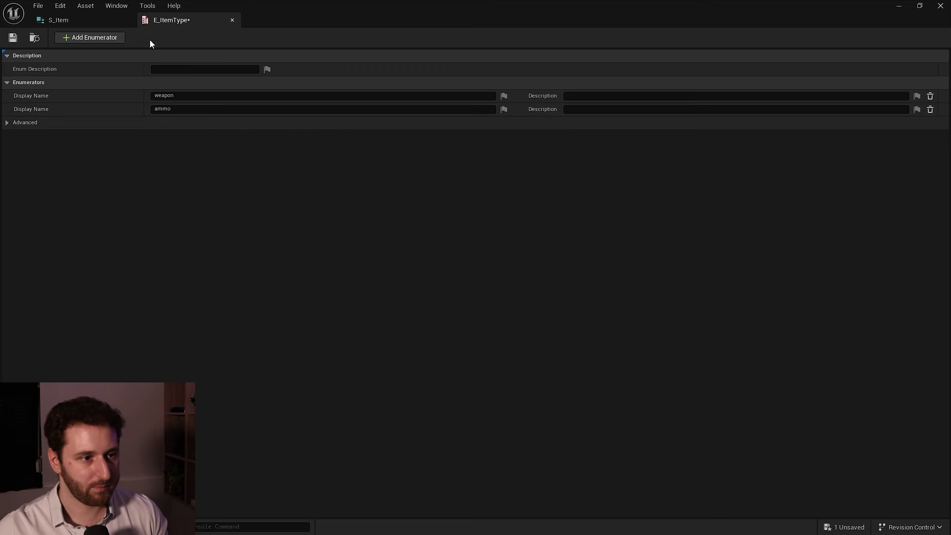
pyautogui.click(13, 38)
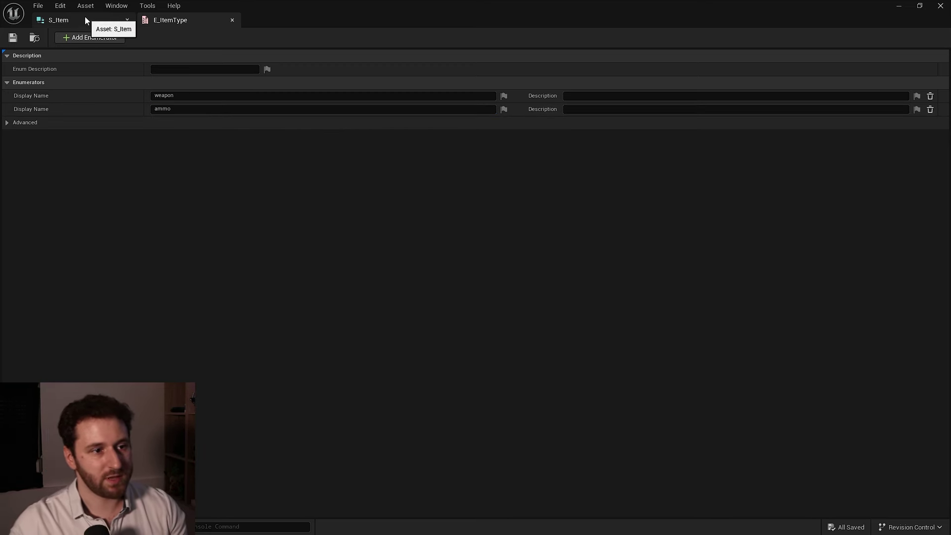
# - Set the type variable of the S_Item structure to the E Item Type enumeration and save the structure
pyautogui.click(85, 19)
pyautogui.click(411, 122)
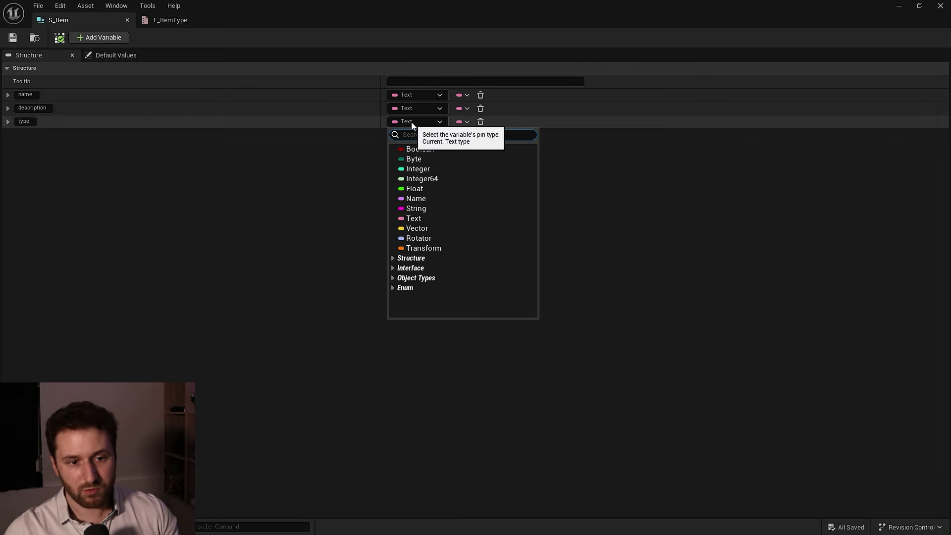
pyautogui.write('E_')
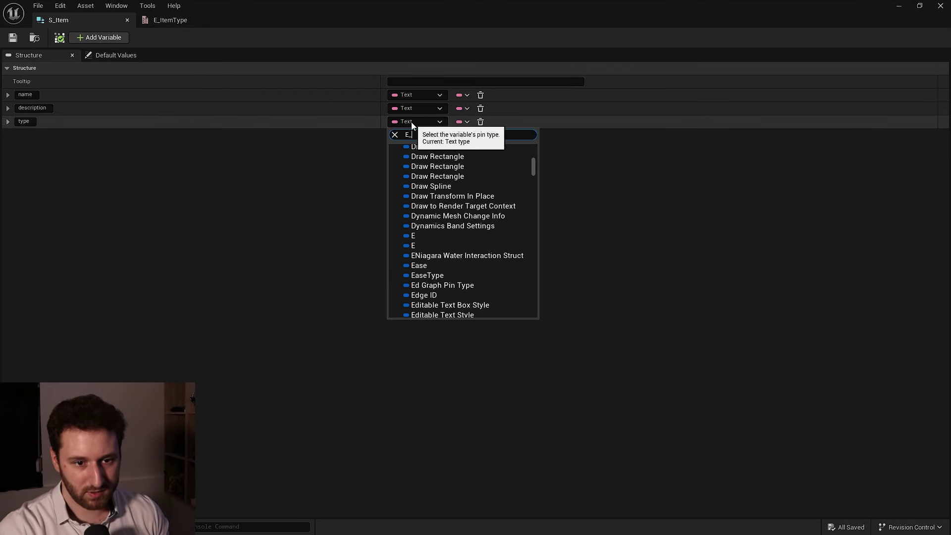
pyautogui.write('item')
pyautogui.click(440, 219)
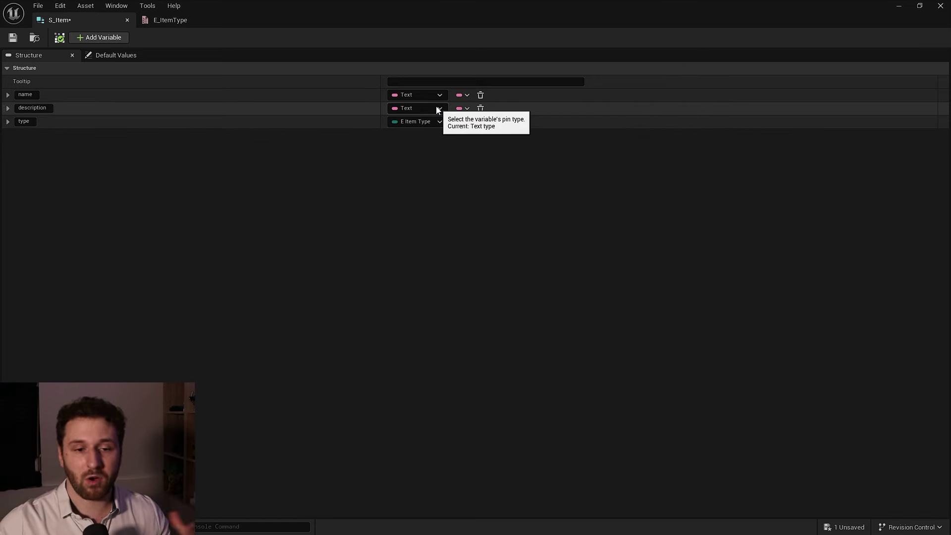
pyautogui.click(165, 24)
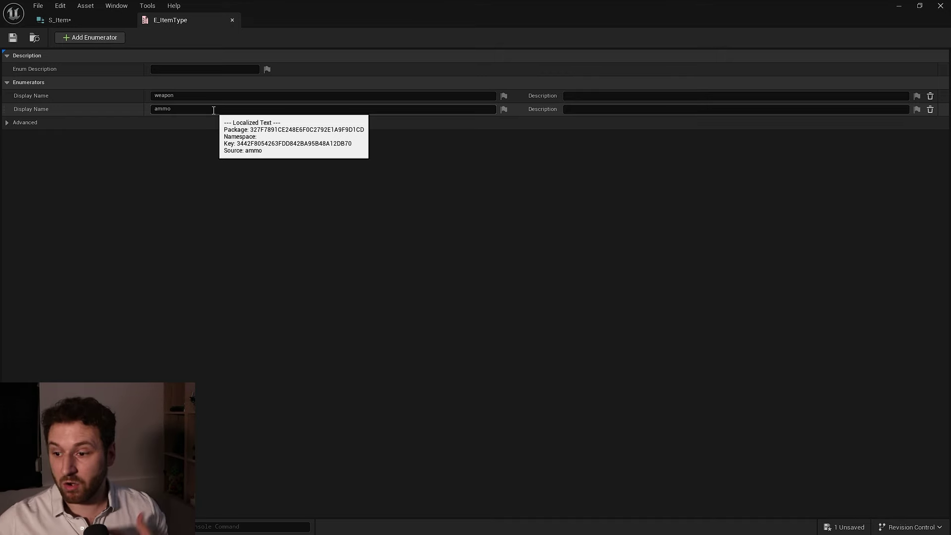
pyautogui.click(66, 21)
pyautogui.click(12, 38)
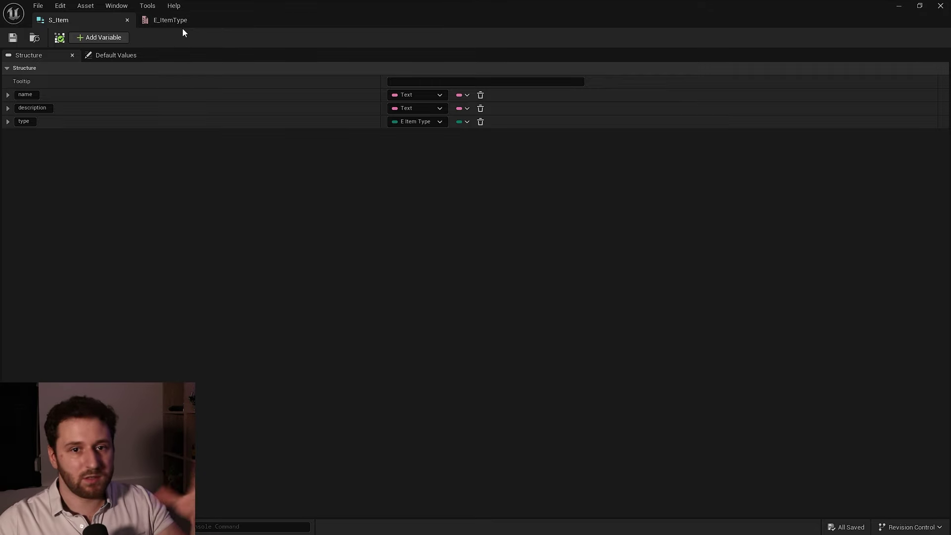
# - Close both asset editors and create a Data Table in the Inventory folder with S_Item as its row structure
pyautogui.middleClick(168, 24)
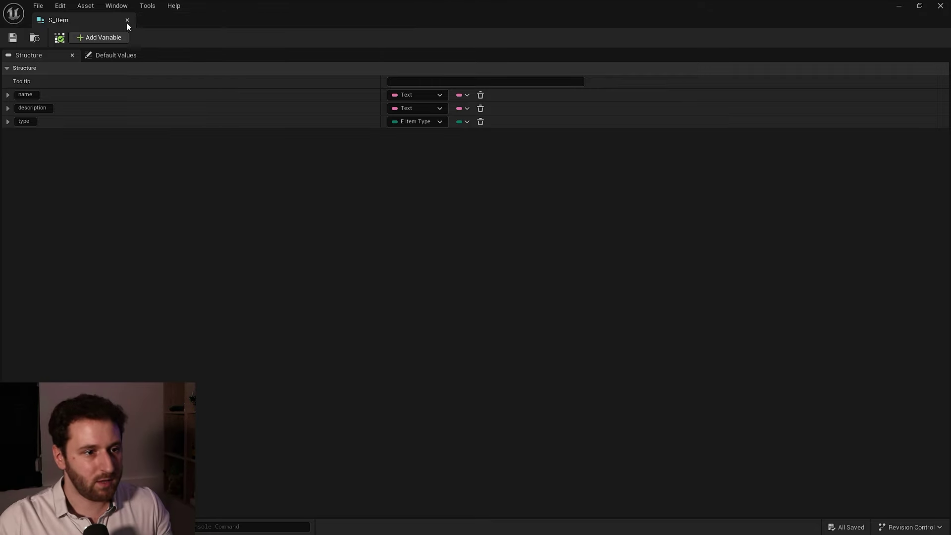
pyautogui.middleClick(127, 23)
pyautogui.hotkey('ctrl', 'space')
pyautogui.click(311, 405)
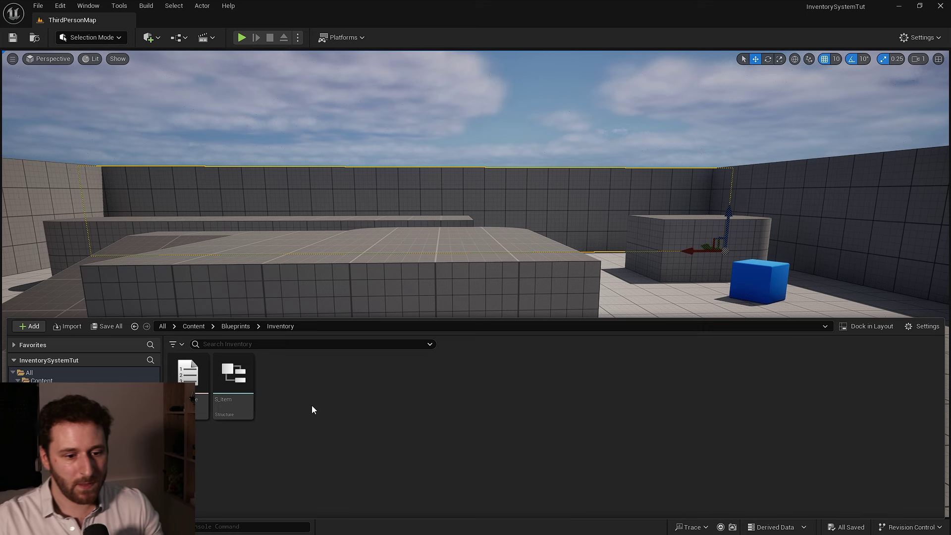
pyautogui.rightClick(325, 398)
pyautogui.moveTo(370, 326)
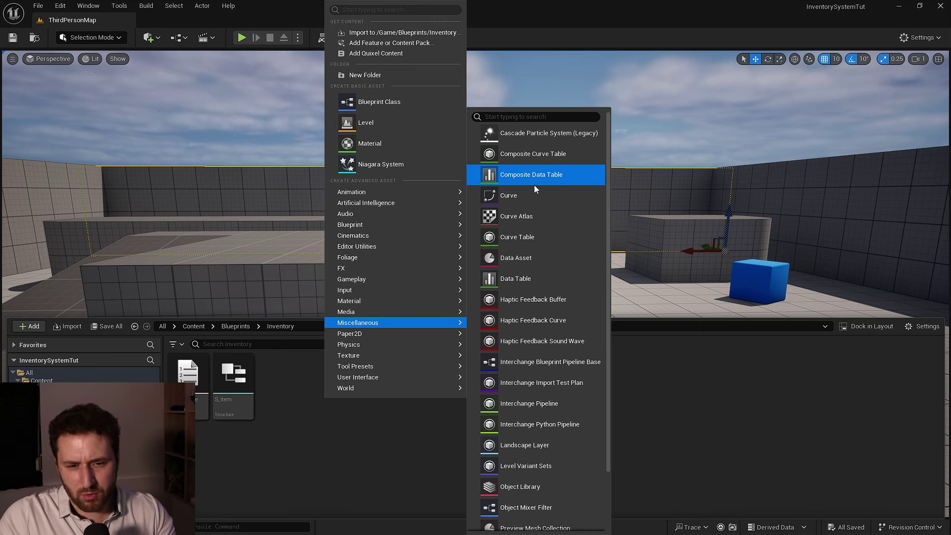
pyautogui.click(518, 280)
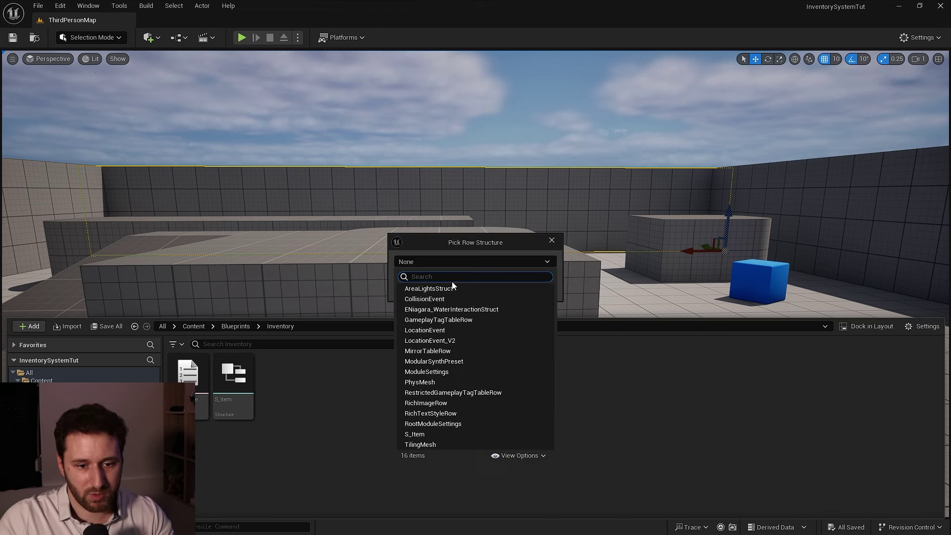
pyautogui.write('S_item')
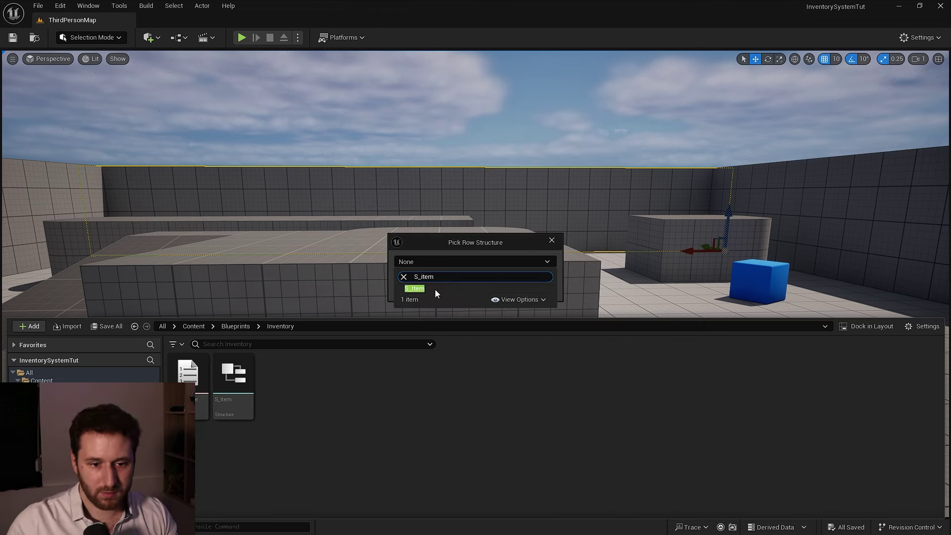
pyautogui.click(440, 289)
pyautogui.click(509, 273)
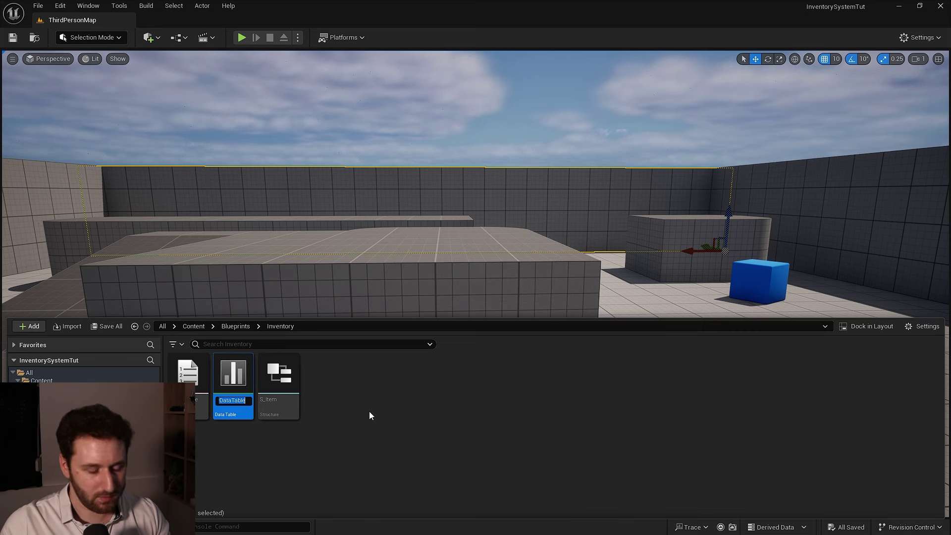
# - Name the new data table DT_Items and open it for editing
pyautogui.write('DT_Items')
pyautogui.press('Return')
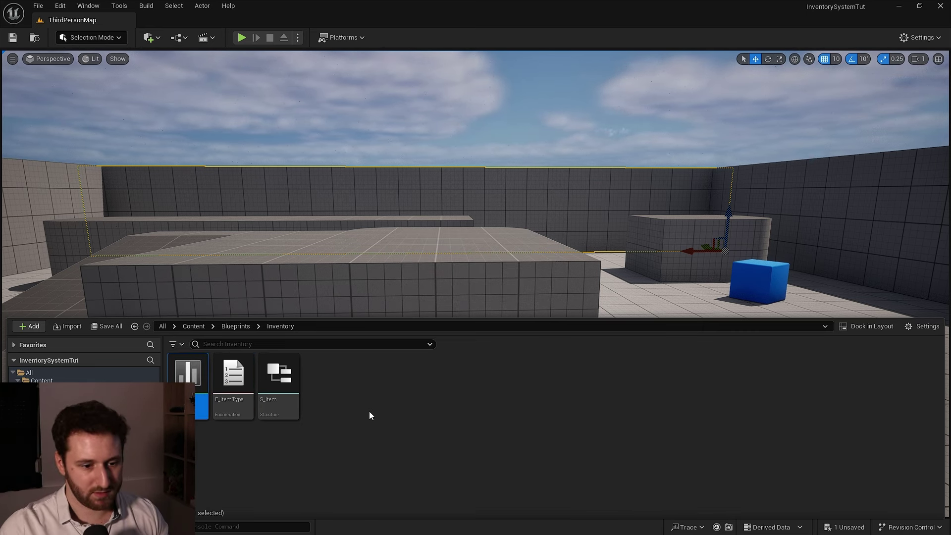
pyautogui.doubleClick(181, 369)
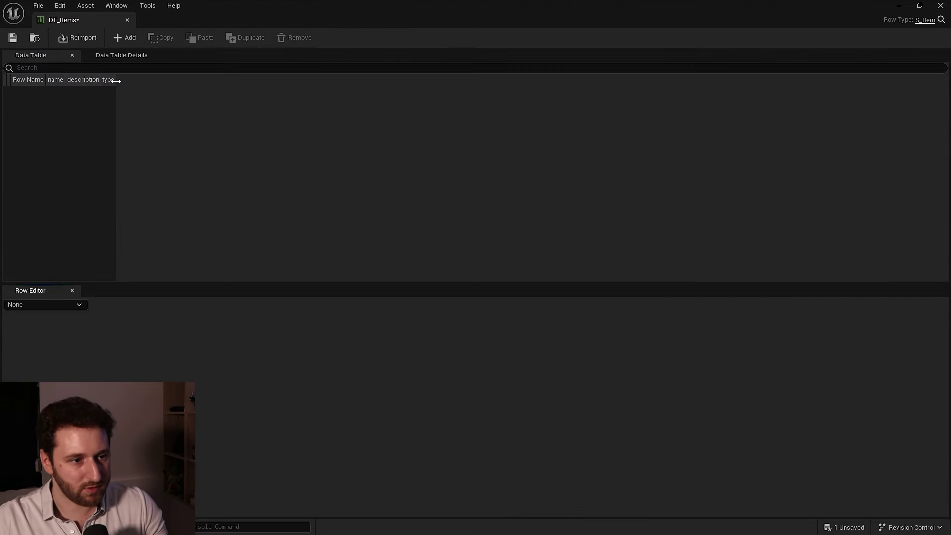
# - Add a row with the row name 1 to the data table, widening the type and Row Name columns
pyautogui.moveTo(115, 84); pyautogui.dragTo(294, 85)
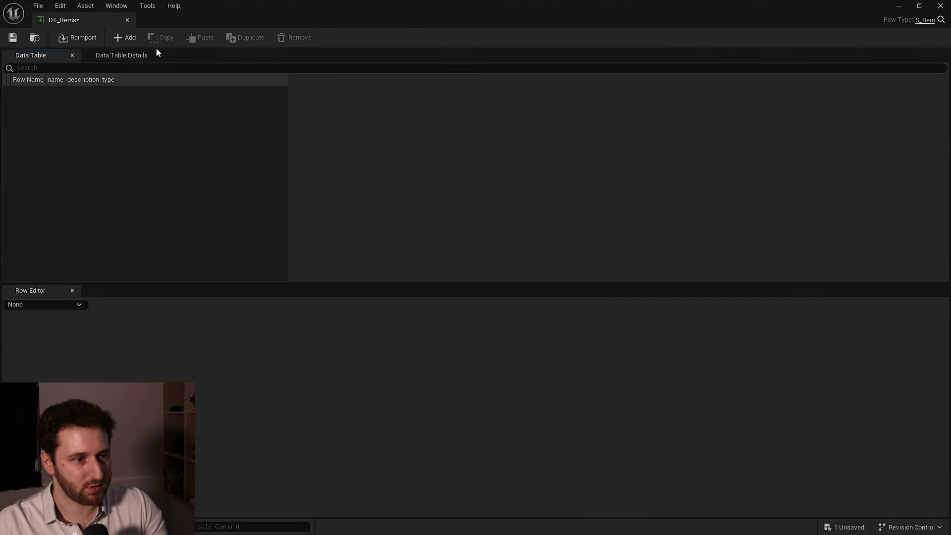
pyautogui.click(123, 39)
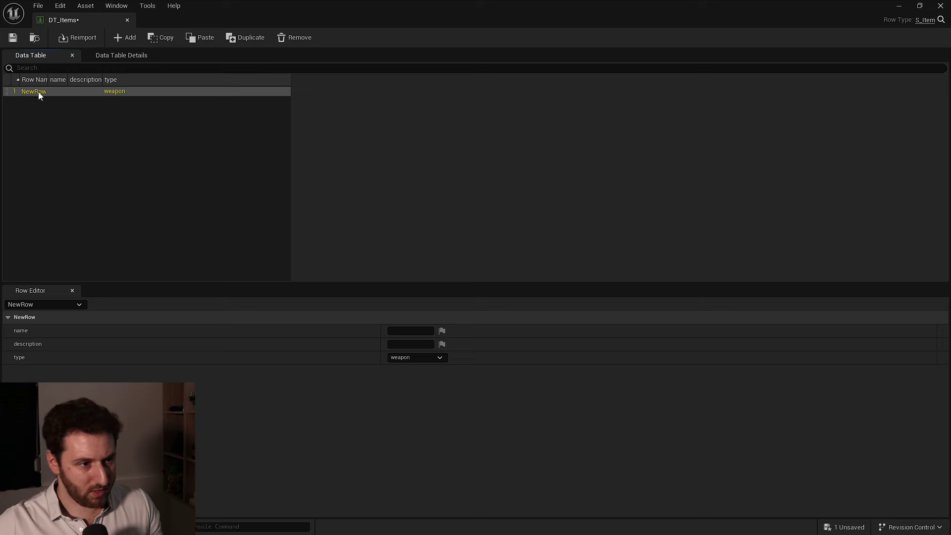
pyautogui.moveTo(49, 80); pyautogui.dragTo(60, 83)
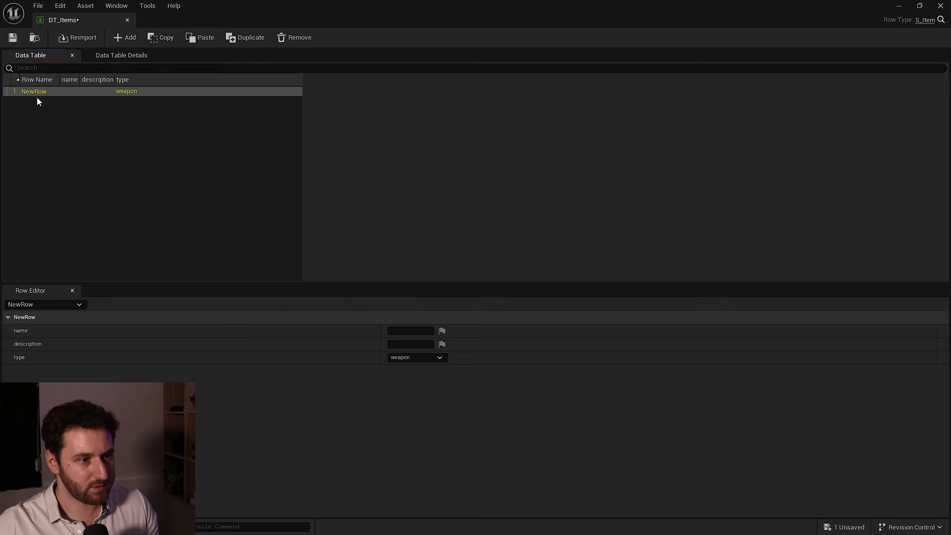
pyautogui.doubleClick(38, 90)
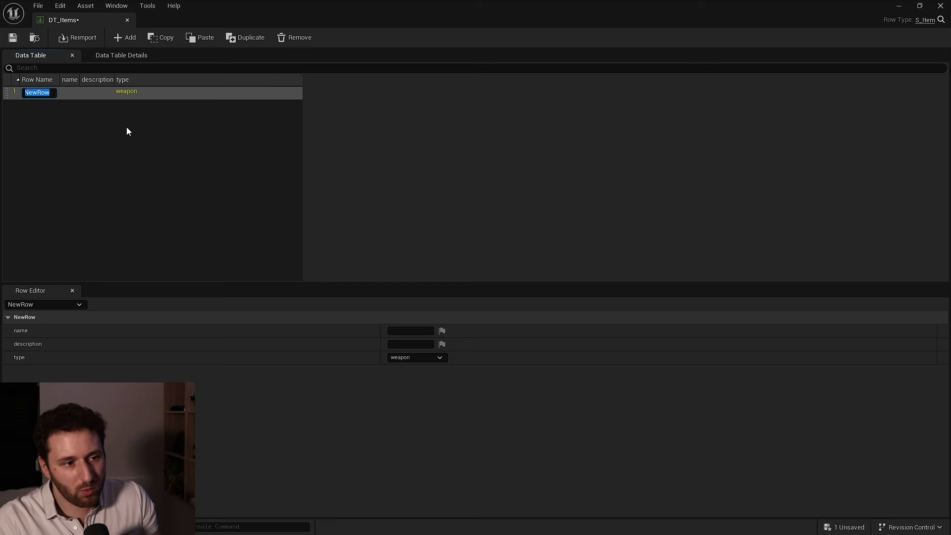
pyautogui.write('1')
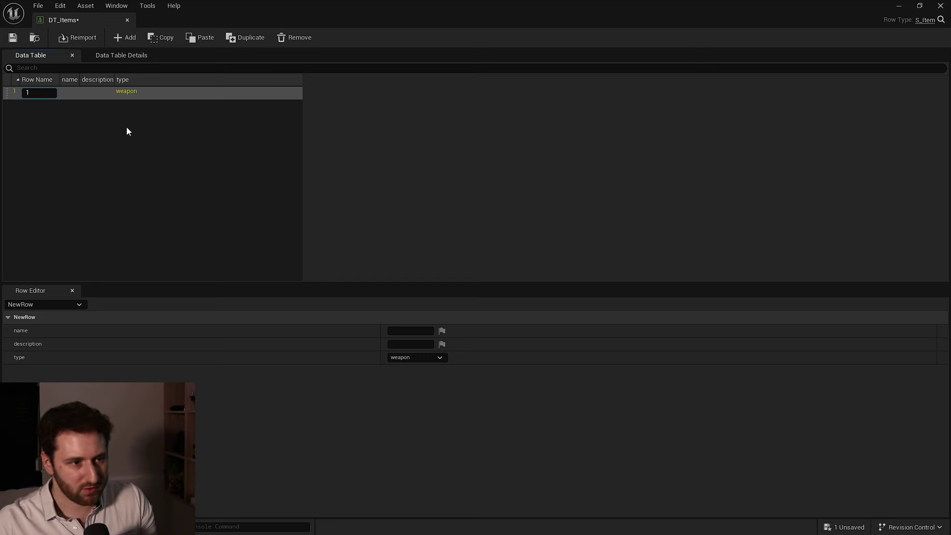
pyautogui.press('Return')
# - Fill row 1 with the name Rifle, description "A M16 full auto" and type weapon, and save the table
pyautogui.click(400, 332)
pyautogui.write('Rifle')
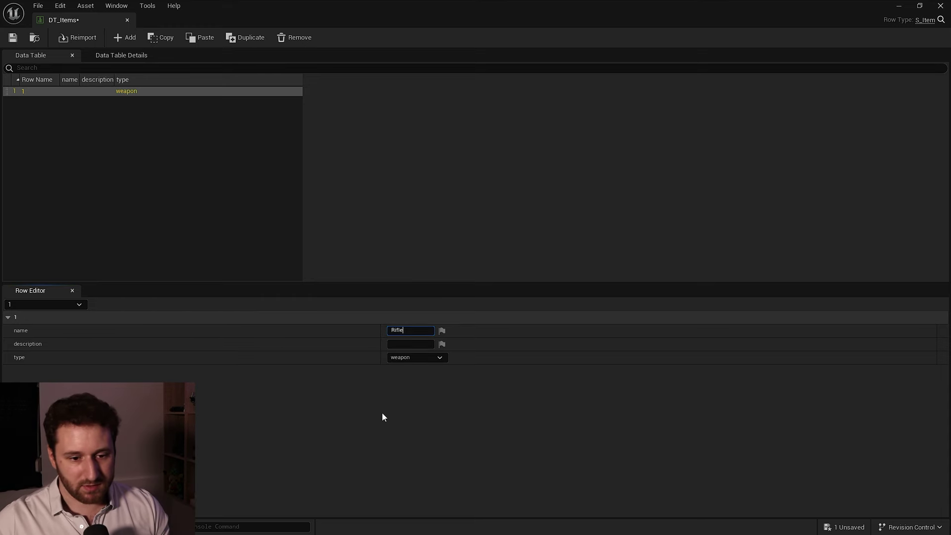
pyautogui.click(407, 345)
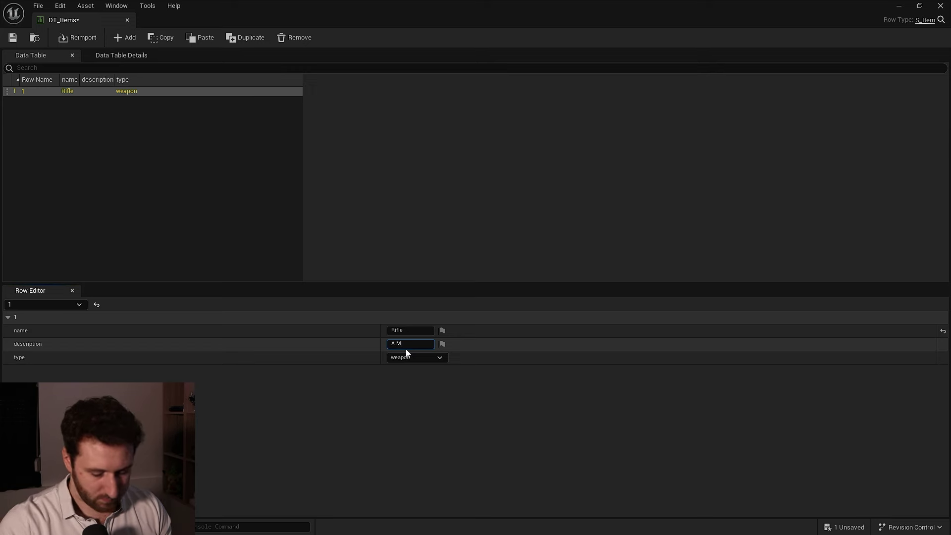
pyautogui.write('A M16 full auto')
pyautogui.click(411, 355)
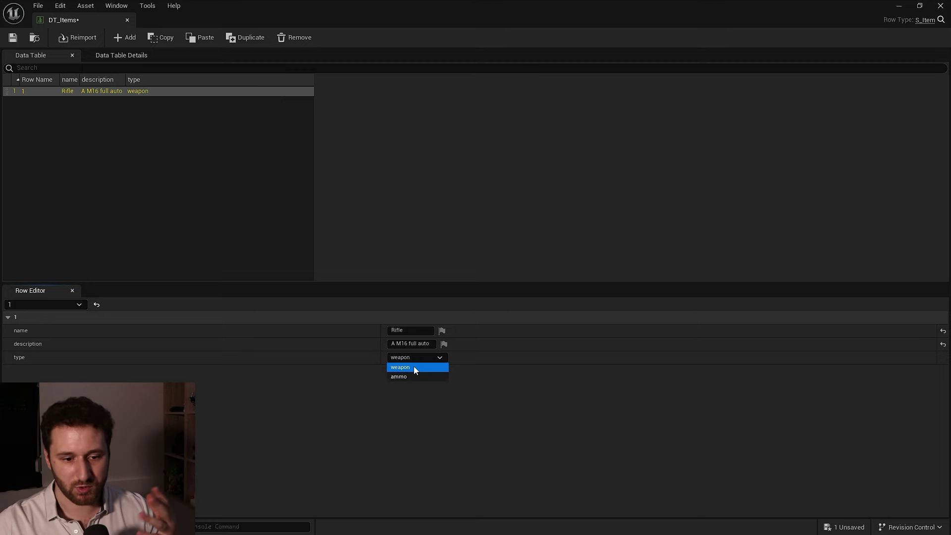
pyautogui.click(414, 370)
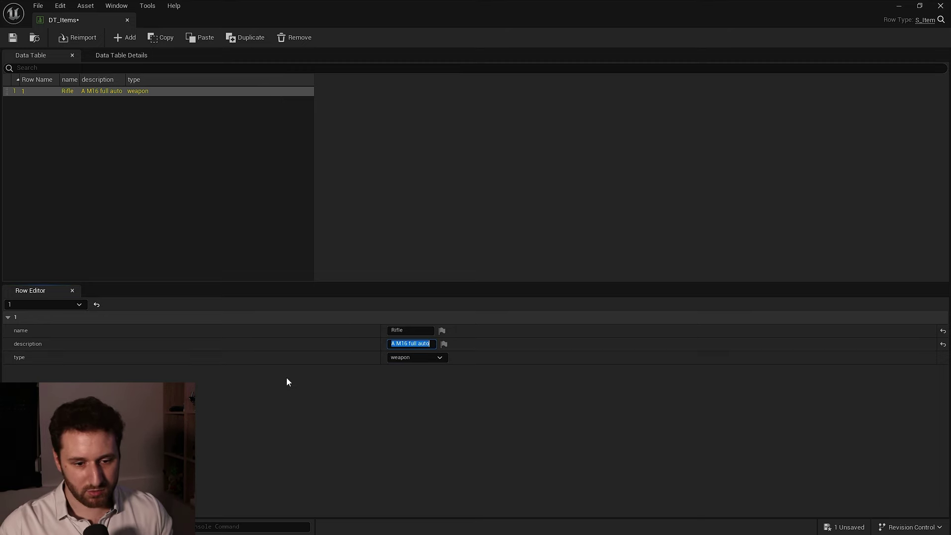
pyautogui.click(13, 37)
# - Add a second row to the DT_Items table and select it
pyautogui.click(122, 42)
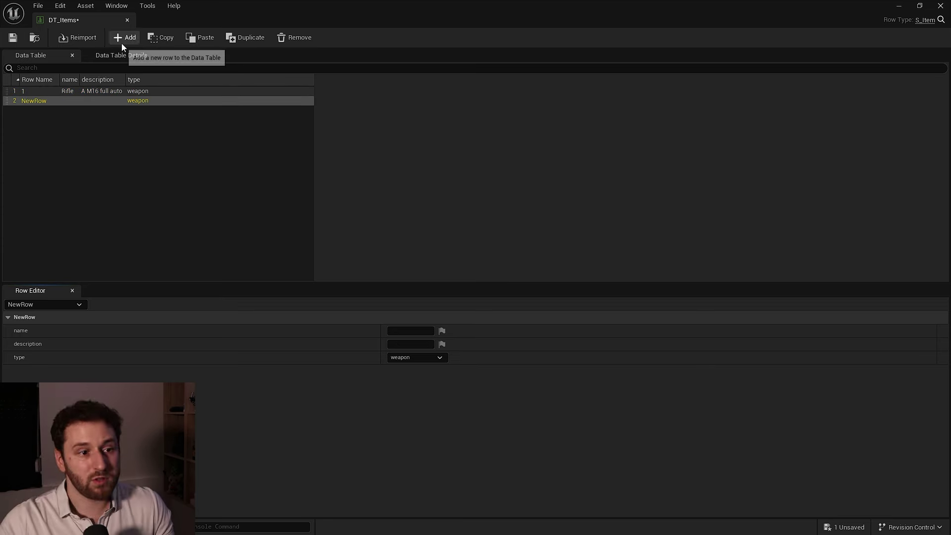
pyautogui.click(31, 104)
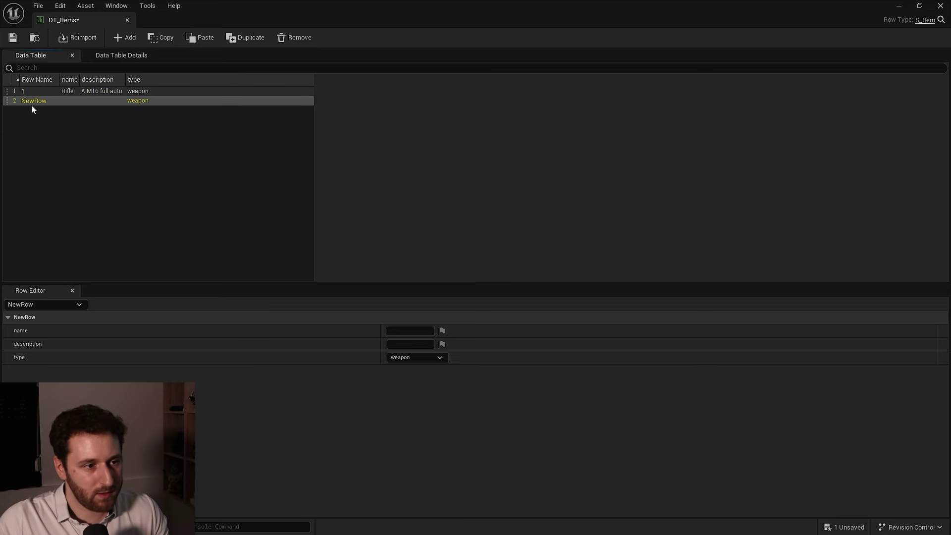